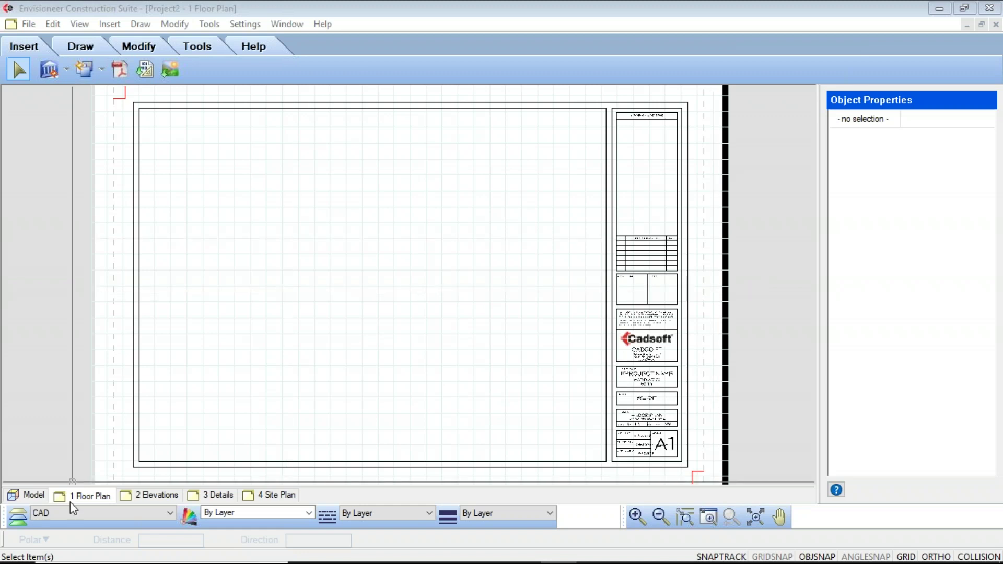
Step: Import the CAD file D1-size.dwg from the Title Blocks folder for insertion on the Floor Plan sheet
{"action": "left_click", "coordinate": [111, 25]}
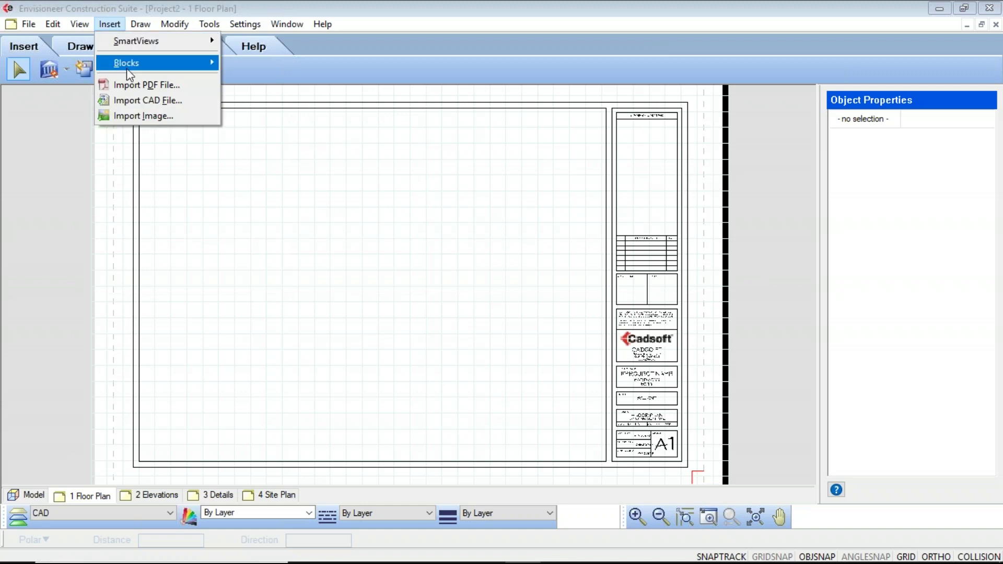
{"action": "left_click", "coordinate": [137, 100]}
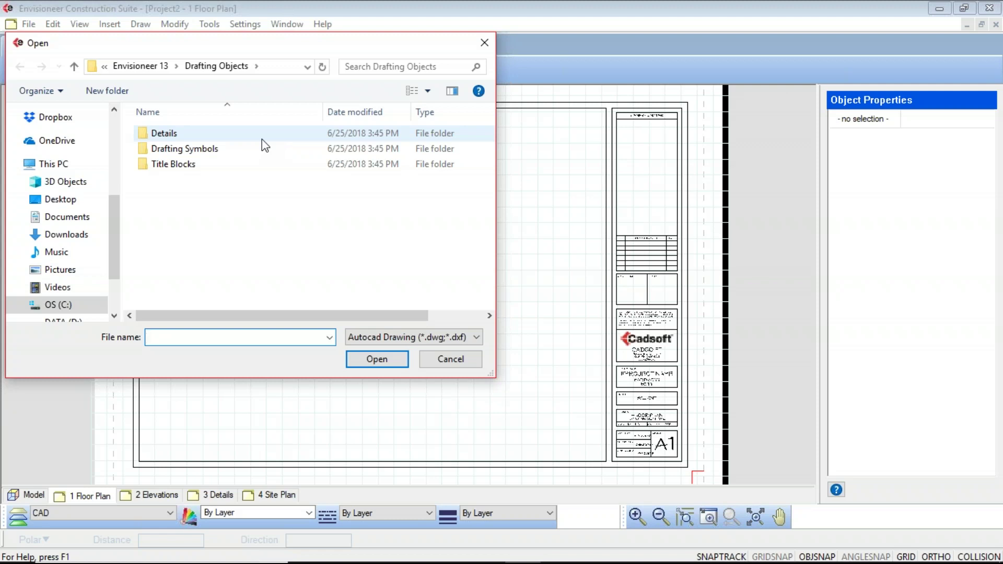
{"action": "double_click", "coordinate": [148, 166]}
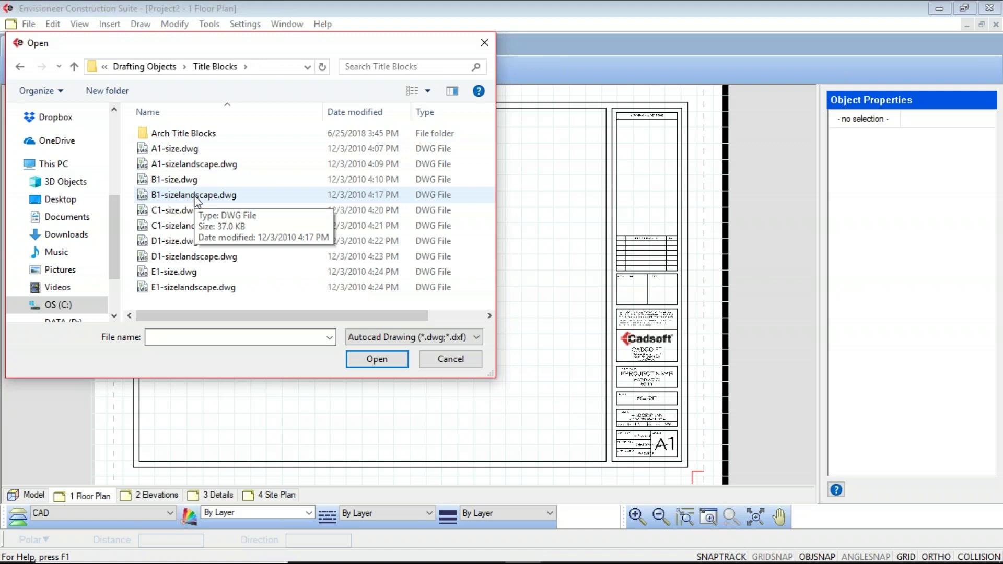
{"action": "left_click", "coordinate": [171, 241]}
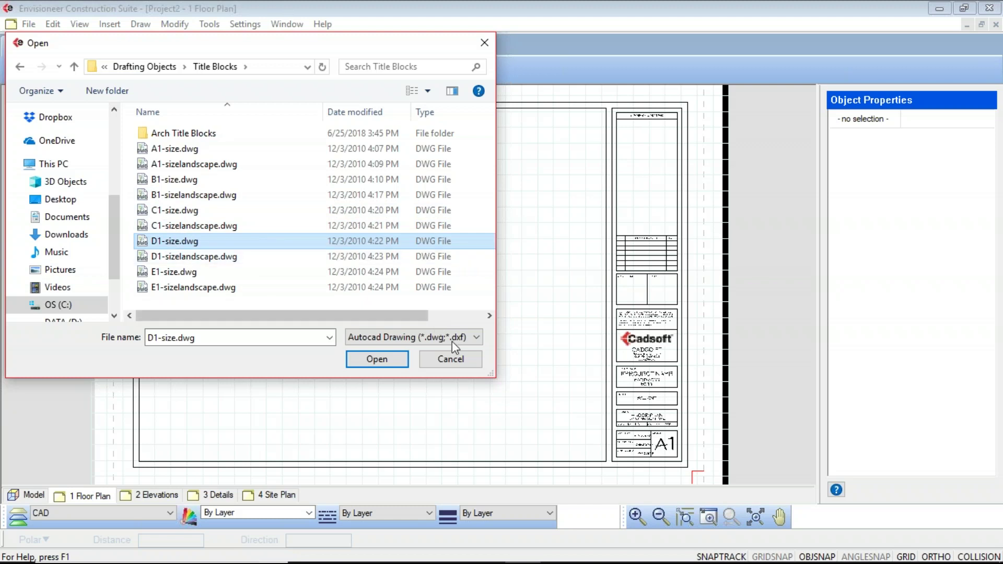
{"action": "left_click", "coordinate": [376, 360]}
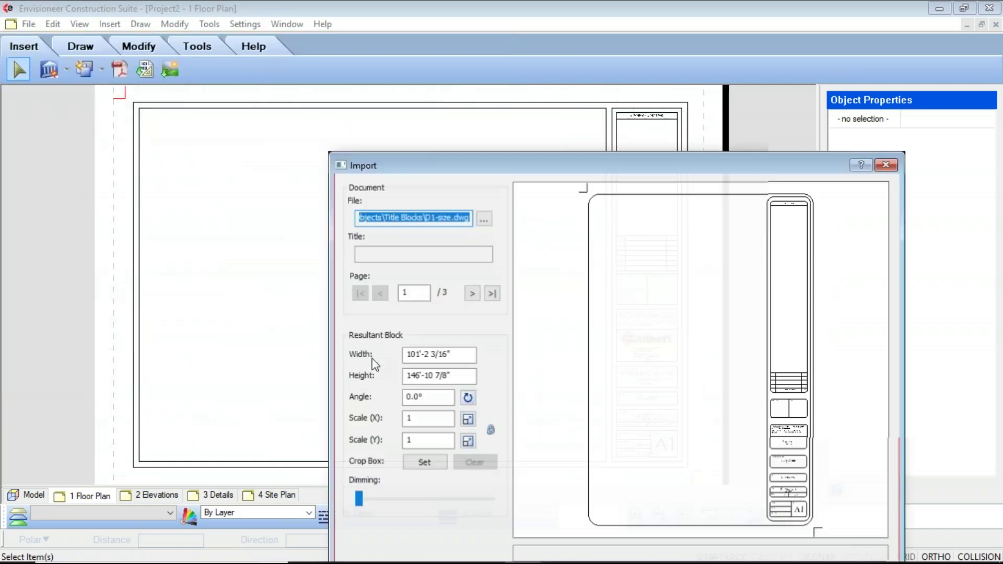
{"action": "left_click_drag", "start_coordinate": [539, 164], "coordinate": [321, 59]}
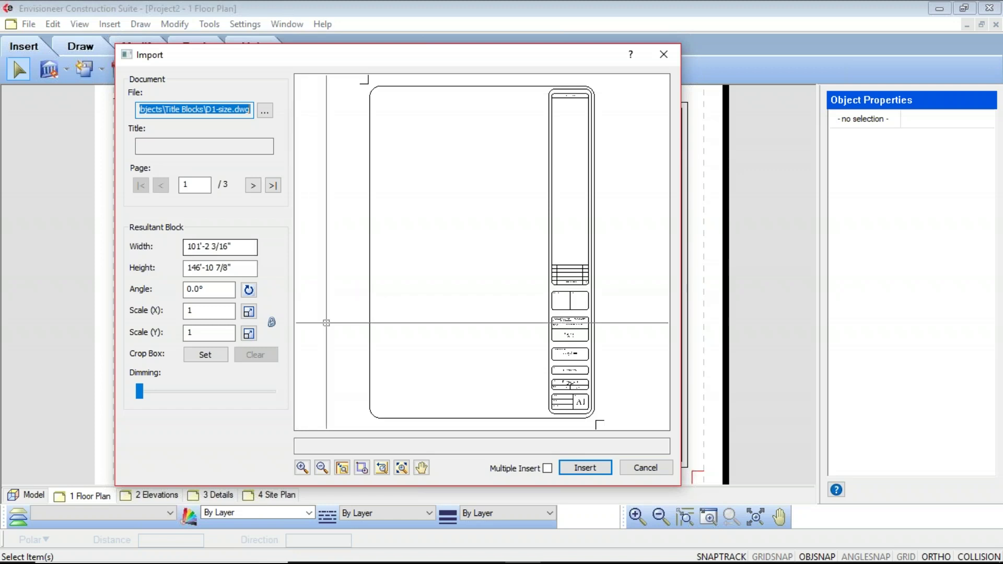
{"action": "left_click", "coordinate": [575, 468]}
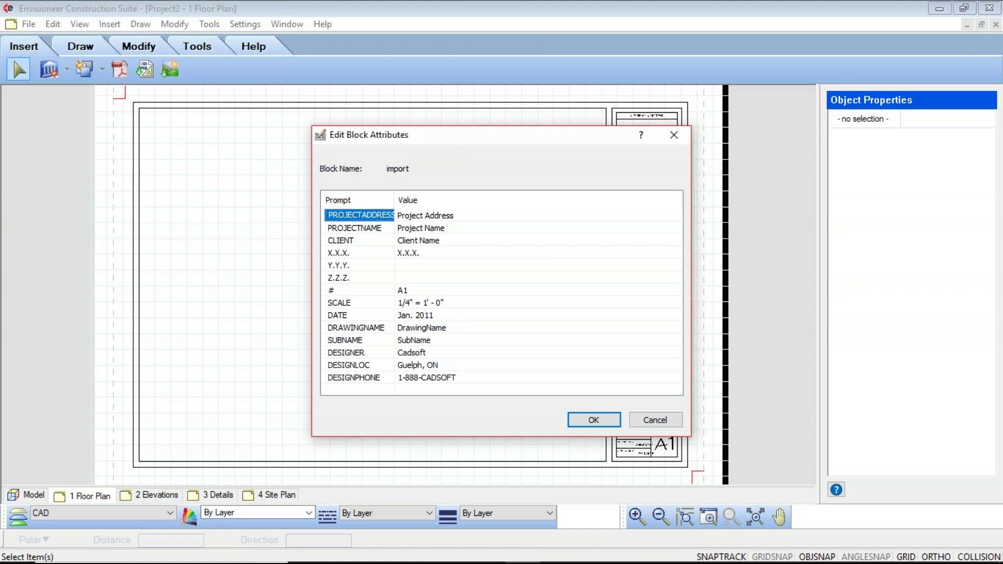
Step: Set the imported title block's DATE attribute to Jan. 2018
{"action": "left_click", "coordinate": [443, 316]}
{"action": "left_click", "coordinate": [442, 315]}
{"action": "key", "text": "BackSpace"}
{"action": "type", "text": "8"}
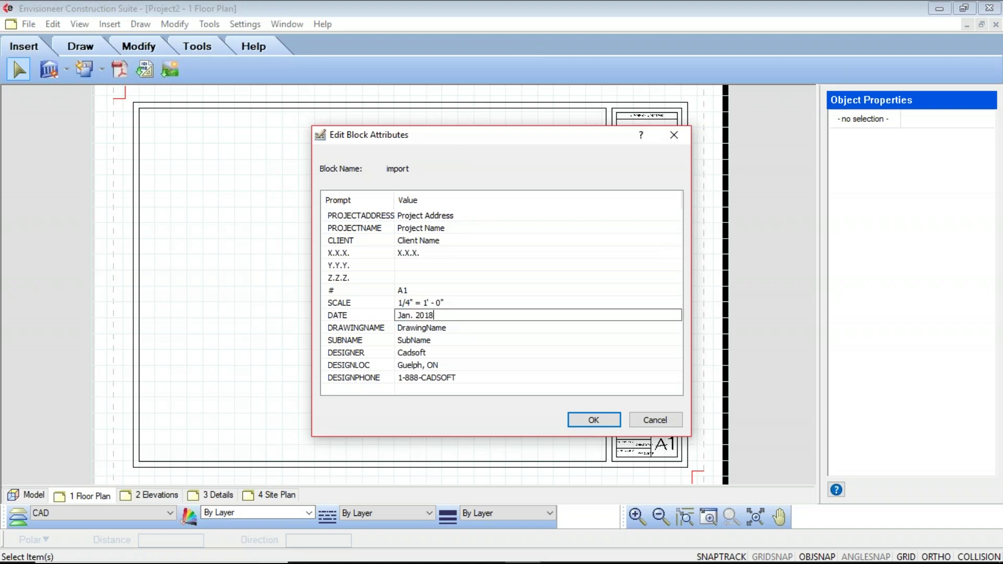
{"action": "left_click", "coordinate": [592, 423]}
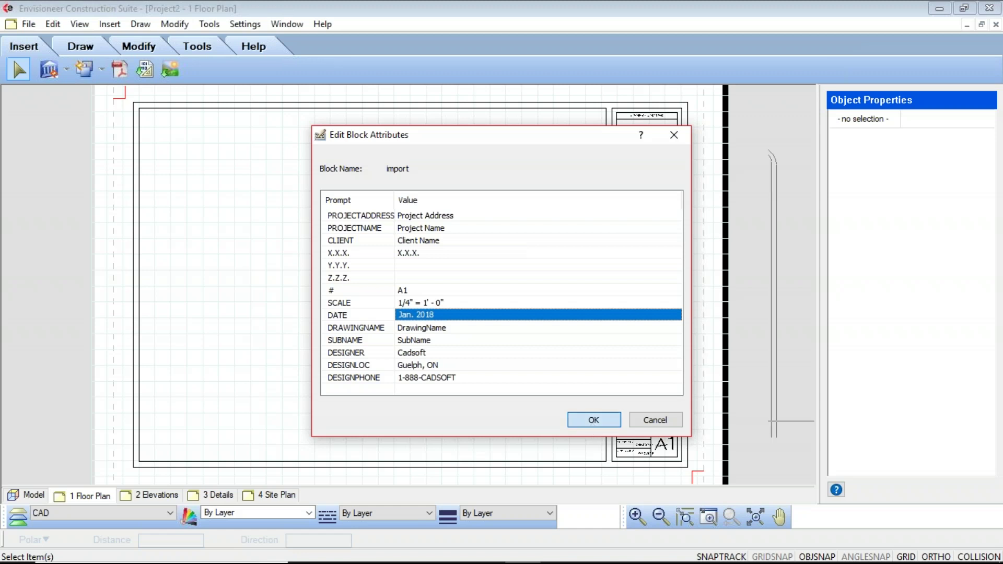
Step: Place the imported title block just outside the right edge of the existing sheet and inspect its attribute text
{"action": "scroll", "coordinate": [404, 216], "scroll_direction": "down", "scroll_amount": 3}
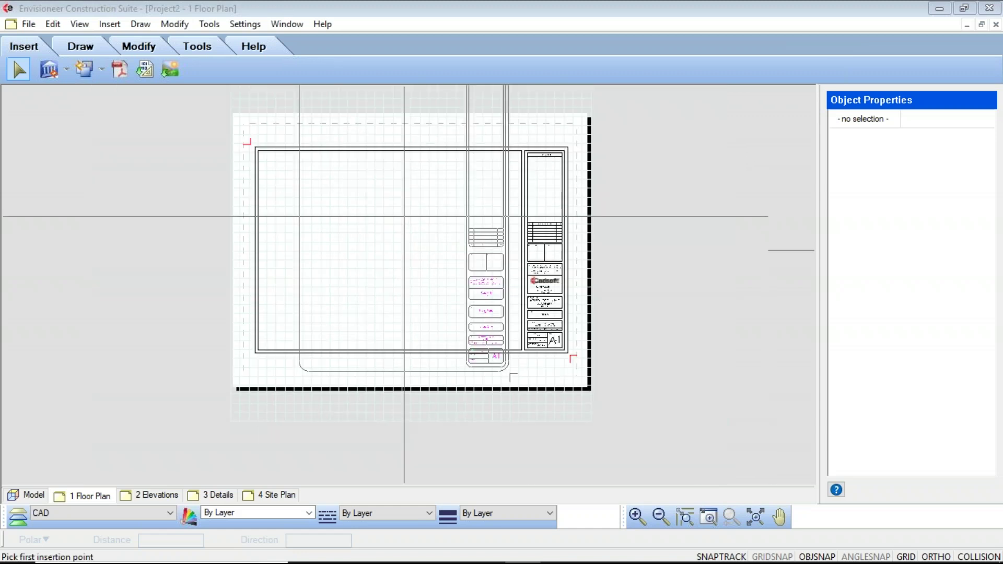
{"action": "scroll", "coordinate": [404, 216], "scroll_direction": "down", "scroll_amount": 3}
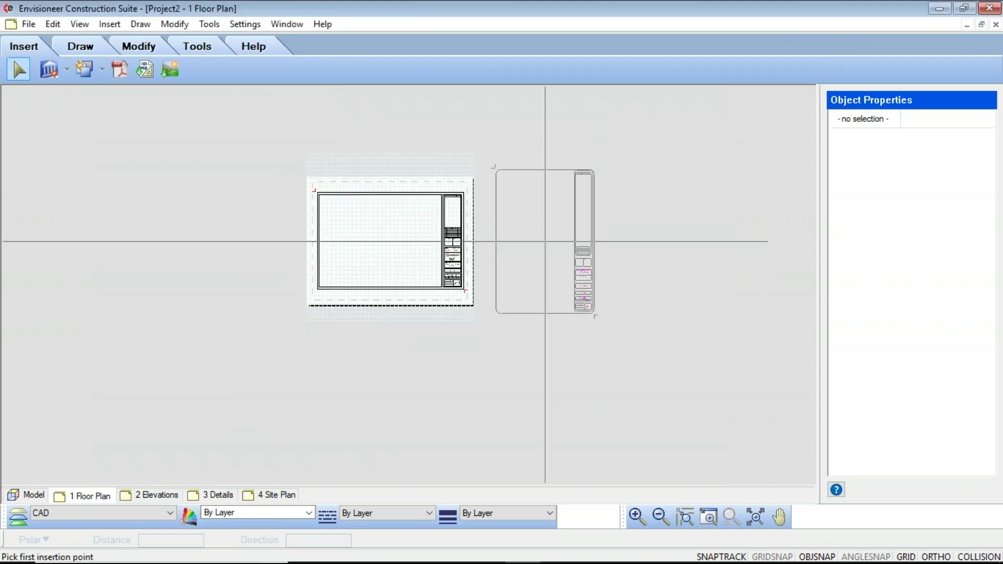
{"action": "left_click", "coordinate": [545, 241]}
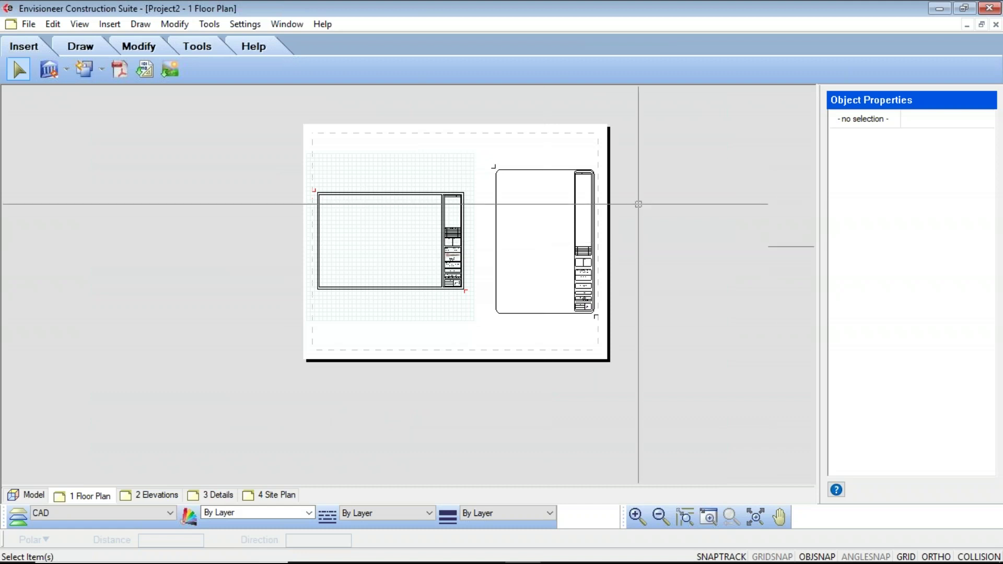
{"action": "scroll", "coordinate": [584, 290], "scroll_direction": "up", "scroll_amount": 6}
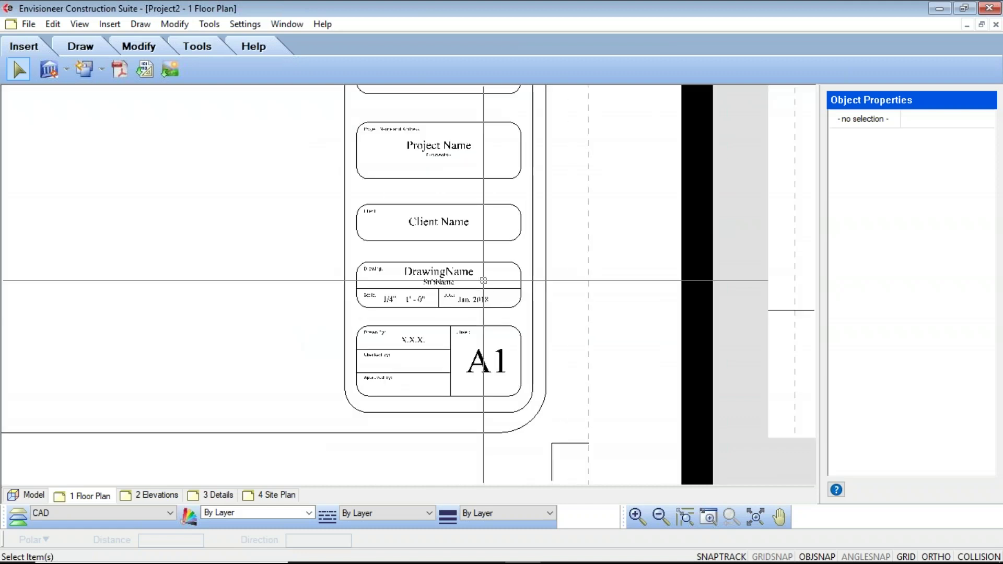
{"action": "scroll", "coordinate": [484, 280], "scroll_direction": "up", "scroll_amount": 5}
{"action": "scroll", "coordinate": [478, 304], "scroll_direction": "down", "scroll_amount": 3}
{"action": "scroll", "coordinate": [477, 304], "scroll_direction": "down", "scroll_amount": 6}
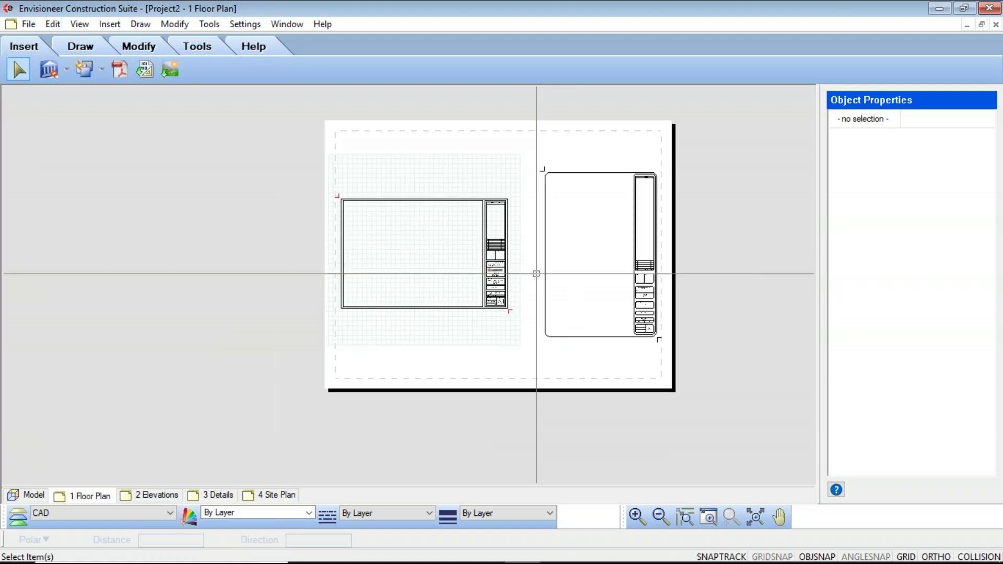
Step: Insert the Title Block 11x17 block with its default attributes just below the existing title block
{"action": "left_click", "coordinate": [101, 69]}
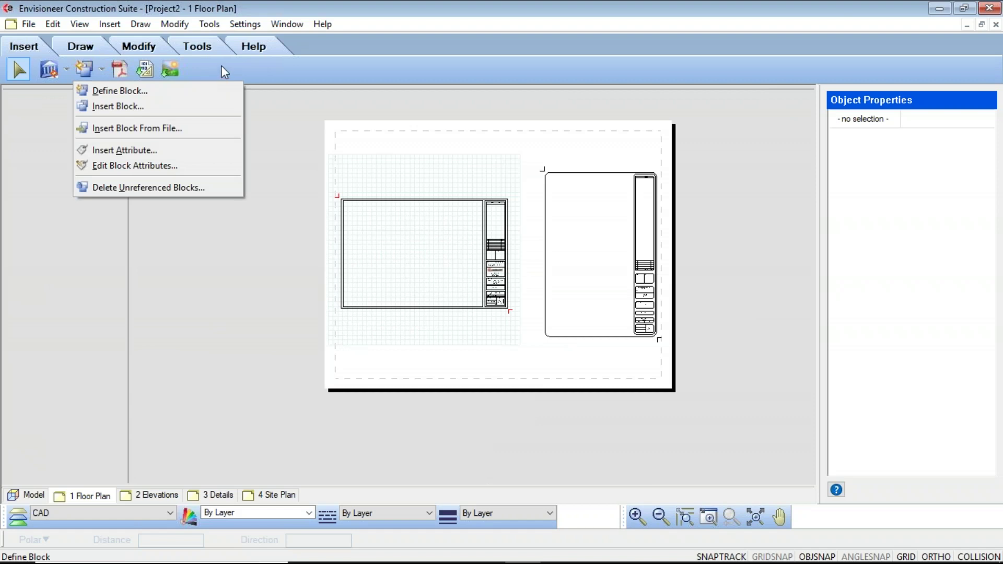
{"action": "left_click", "coordinate": [82, 68]}
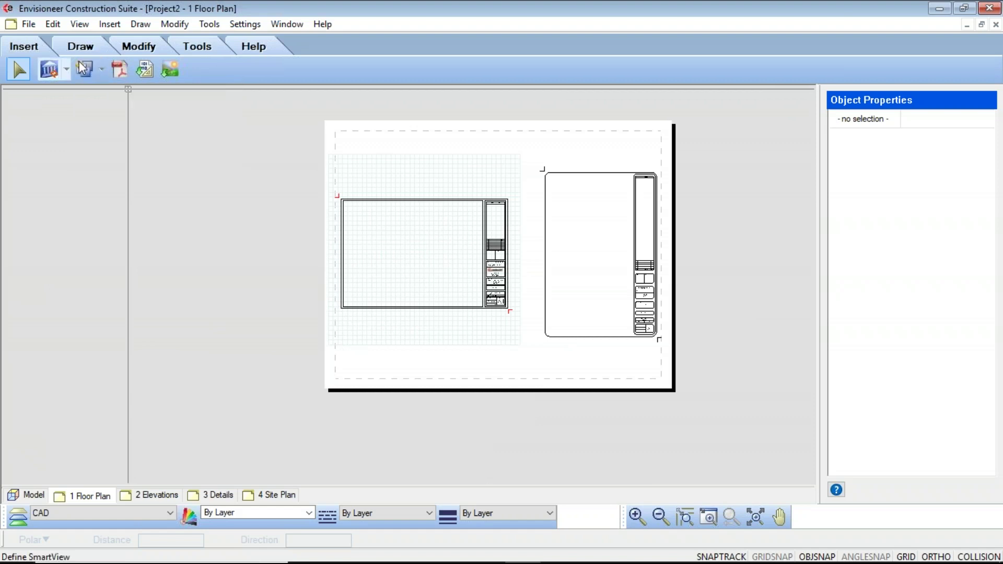
{"action": "left_click", "coordinate": [110, 25]}
{"action": "mouse_move", "coordinate": [128, 67]}
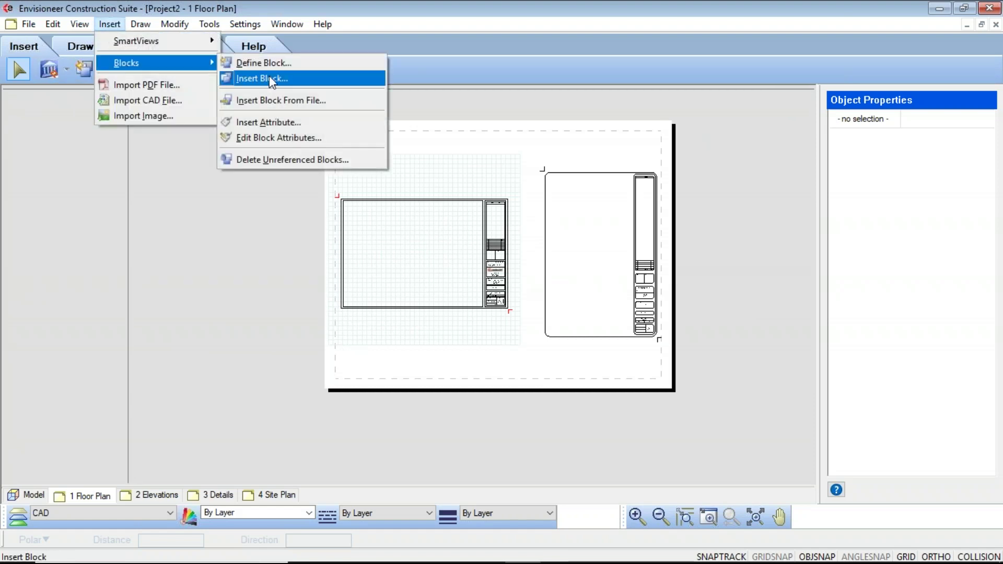
{"action": "left_click", "coordinate": [269, 78]}
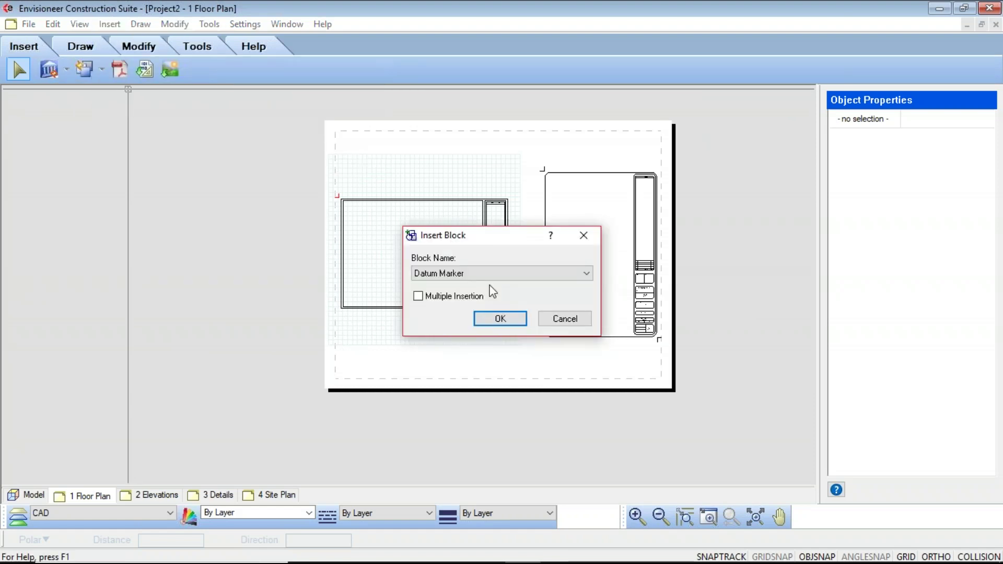
{"action": "left_click", "coordinate": [587, 274]}
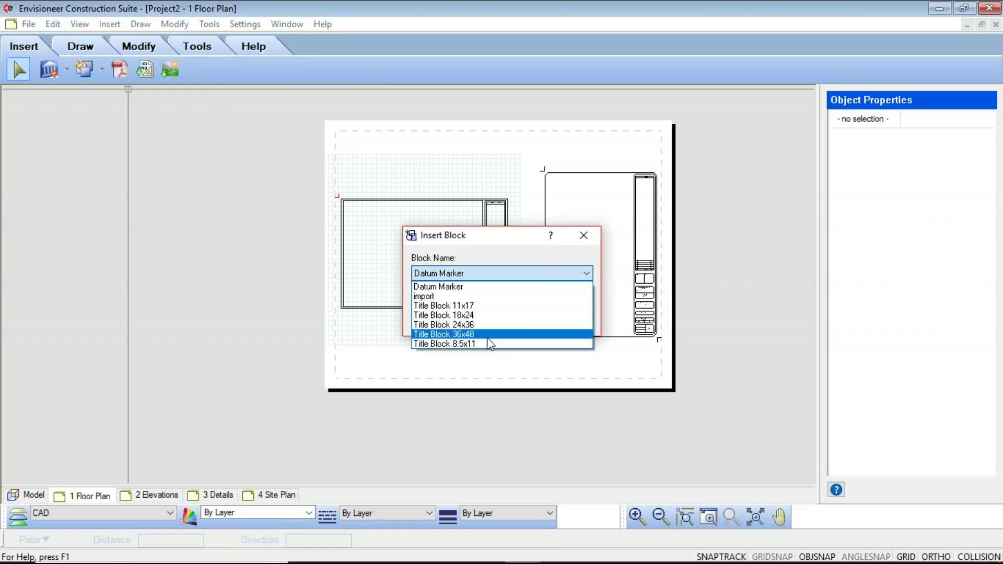
{"action": "left_click", "coordinate": [490, 305]}
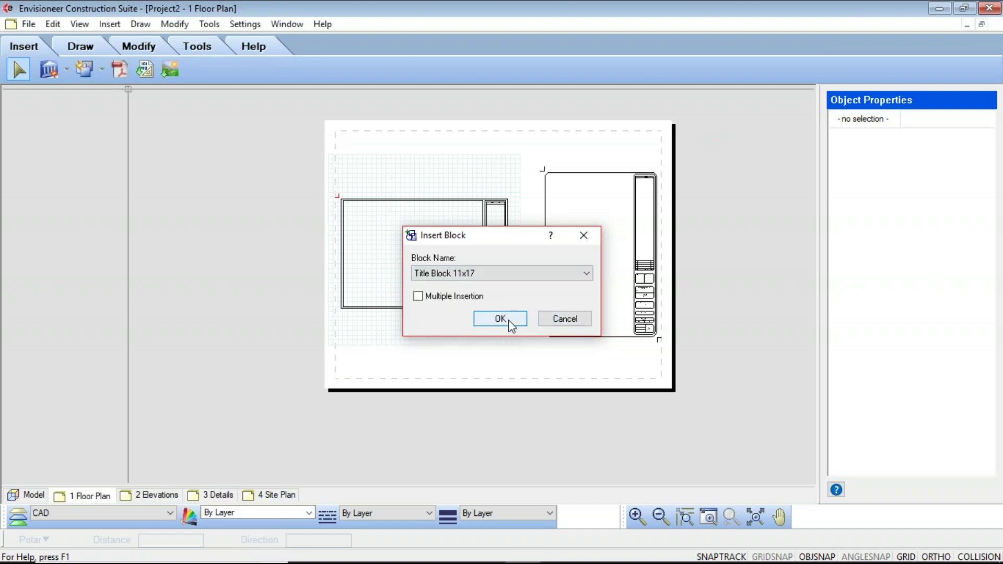
{"action": "left_click", "coordinate": [509, 324]}
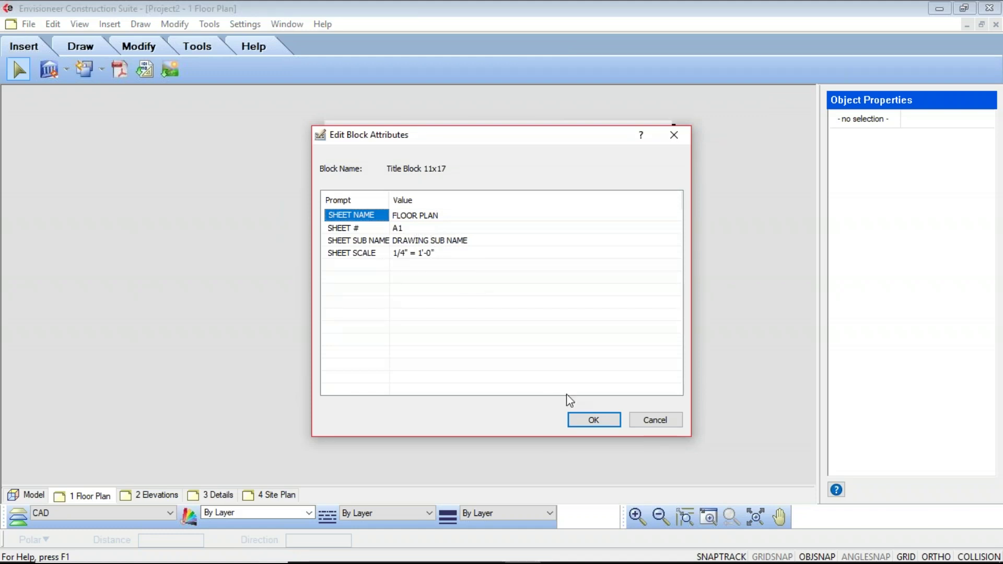
{"action": "left_click", "coordinate": [594, 421]}
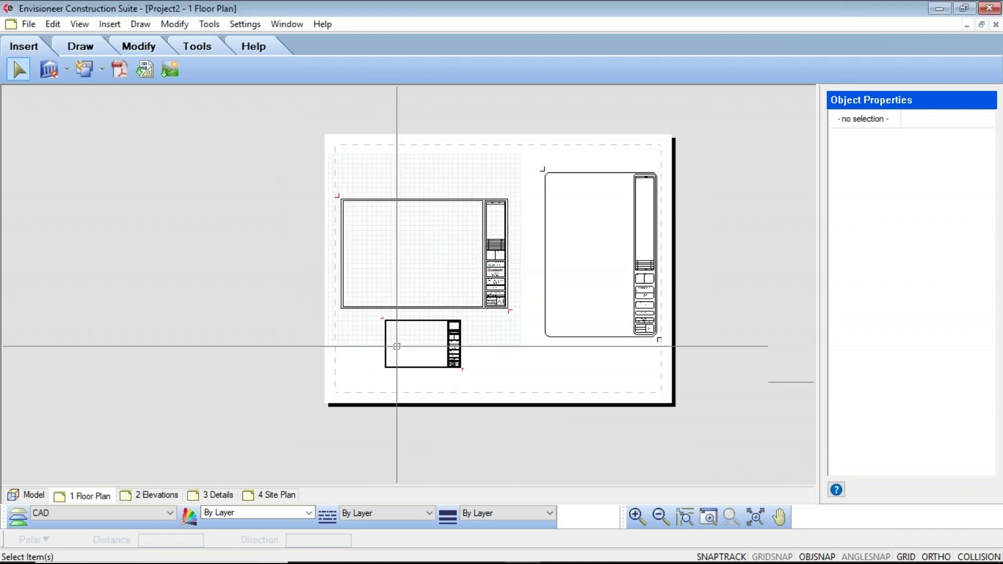
{"action": "scroll", "coordinate": [397, 346], "scroll_direction": "up", "scroll_amount": 4}
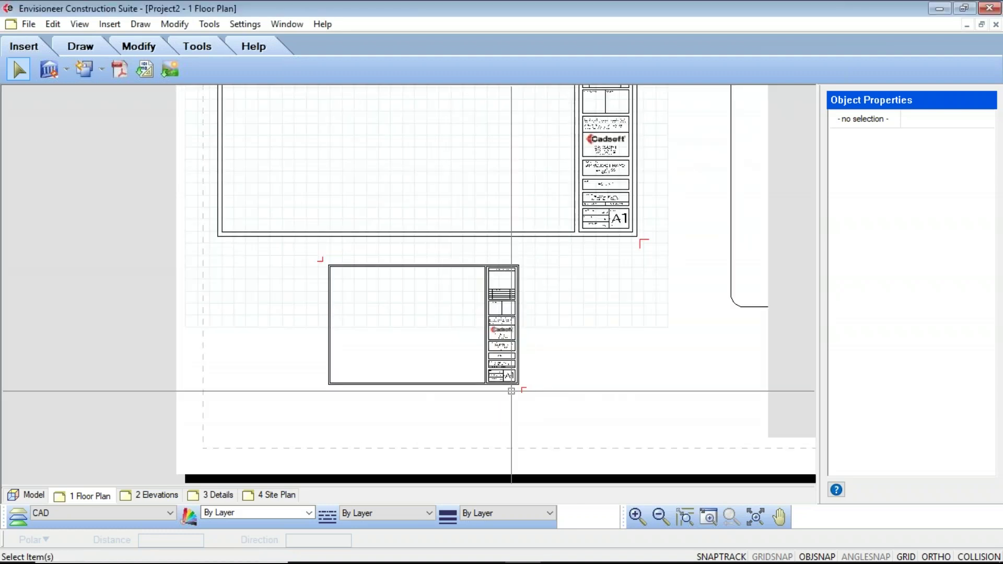
{"action": "scroll", "coordinate": [511, 391], "scroll_direction": "down", "scroll_amount": 3}
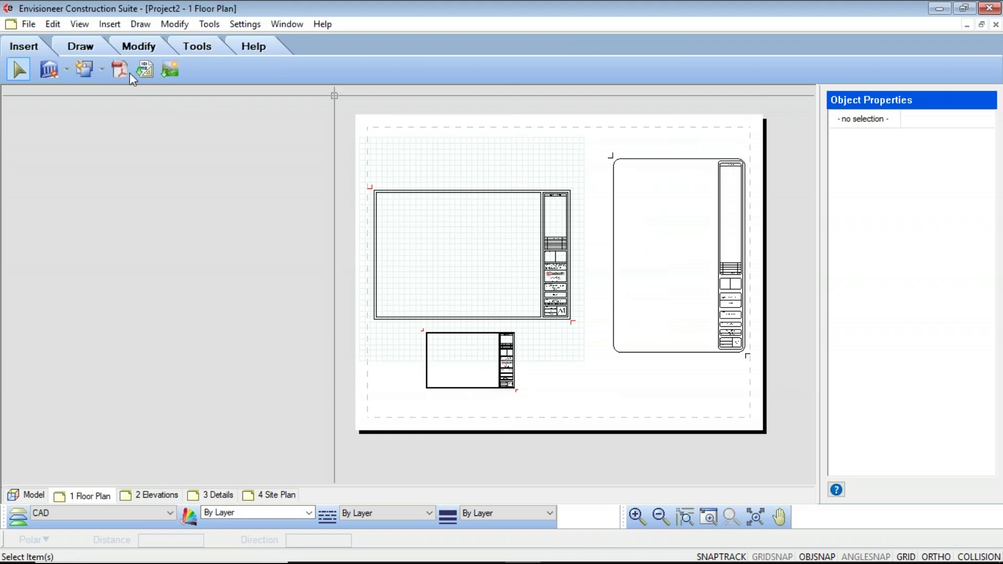
Step: Review the CAD import folders and the list of available block names without inserting anything
{"action": "left_click", "coordinate": [145, 77]}
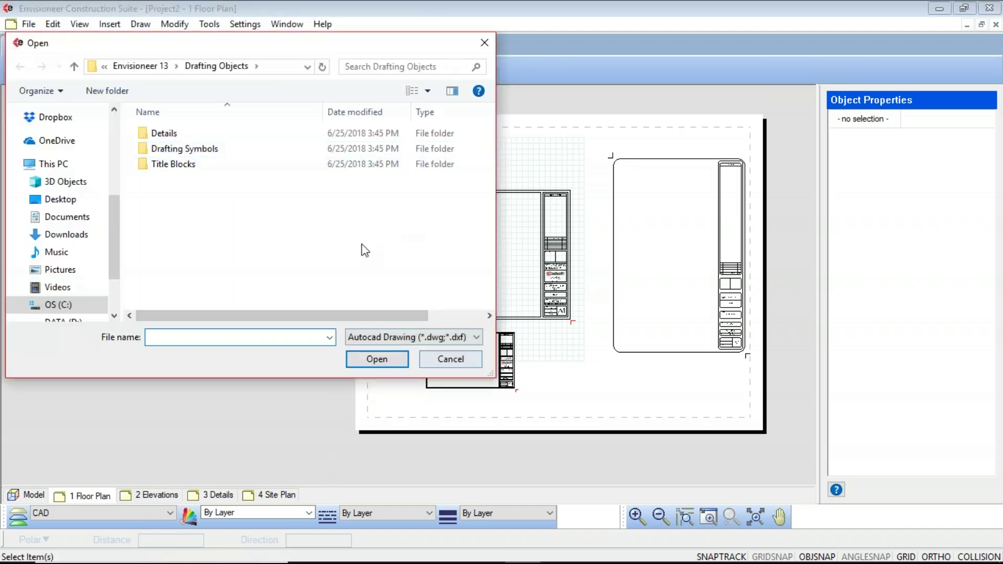
{"action": "left_click", "coordinate": [449, 359]}
{"action": "left_click", "coordinate": [101, 70]}
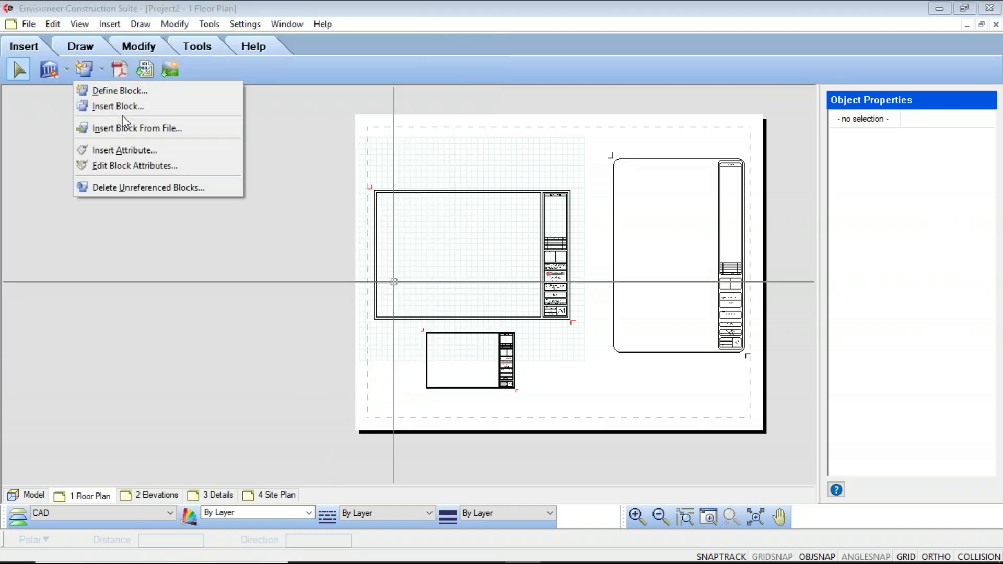
{"action": "left_click", "coordinate": [118, 106]}
{"action": "left_click", "coordinate": [585, 276]}
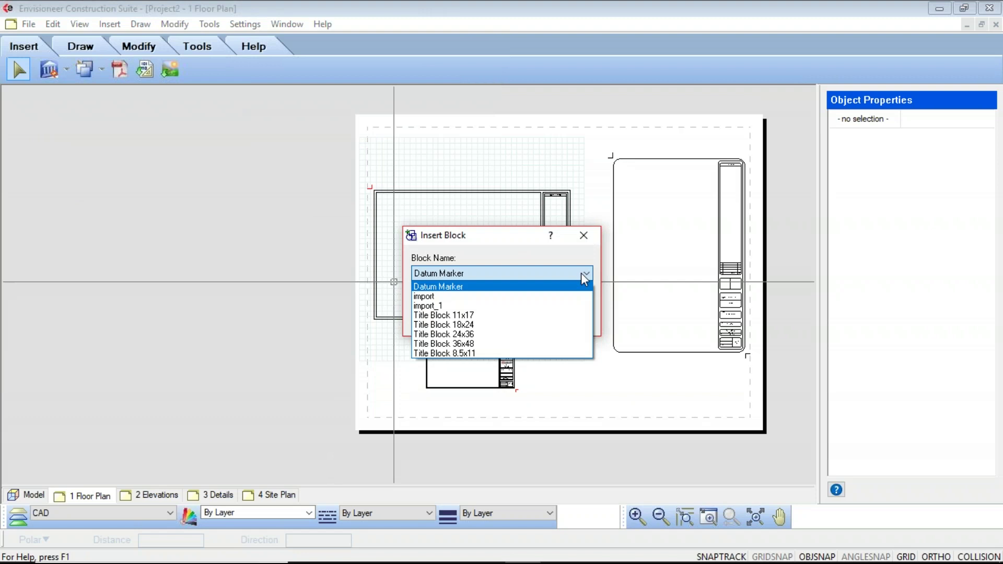
{"action": "left_click", "coordinate": [587, 241]}
{"action": "left_click", "coordinate": [585, 237]}
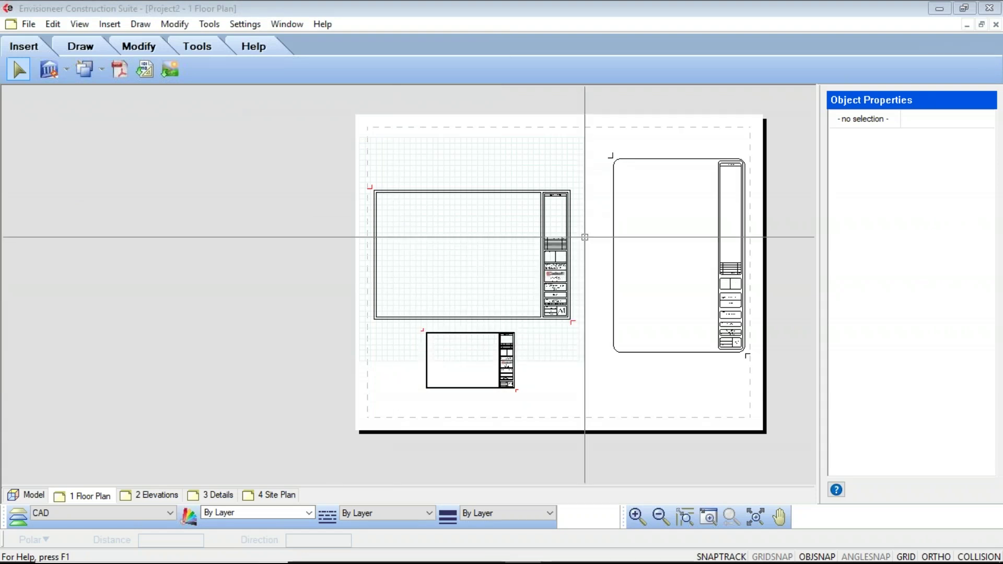
Step: Undo the insertions of the 11x17 and D1-size title blocks
{"action": "key", "text": "Escape"}
{"action": "key", "text": "ctrl+z"}
{"action": "key", "text": "ctrl+z"}
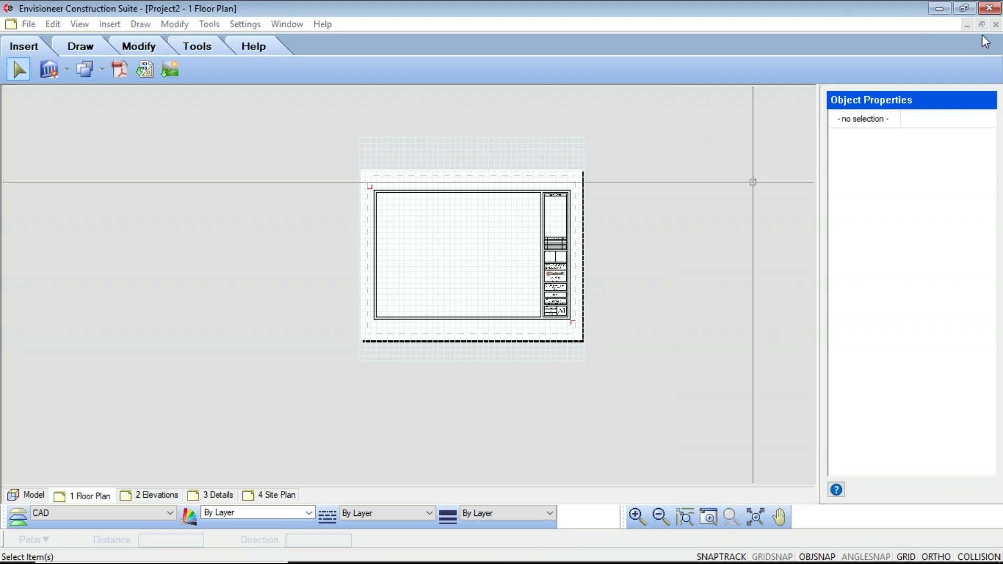
Step: Open the definition of the 24x36 title block for editing and select the top line of its inner border
{"action": "left_click", "coordinate": [543, 276]}
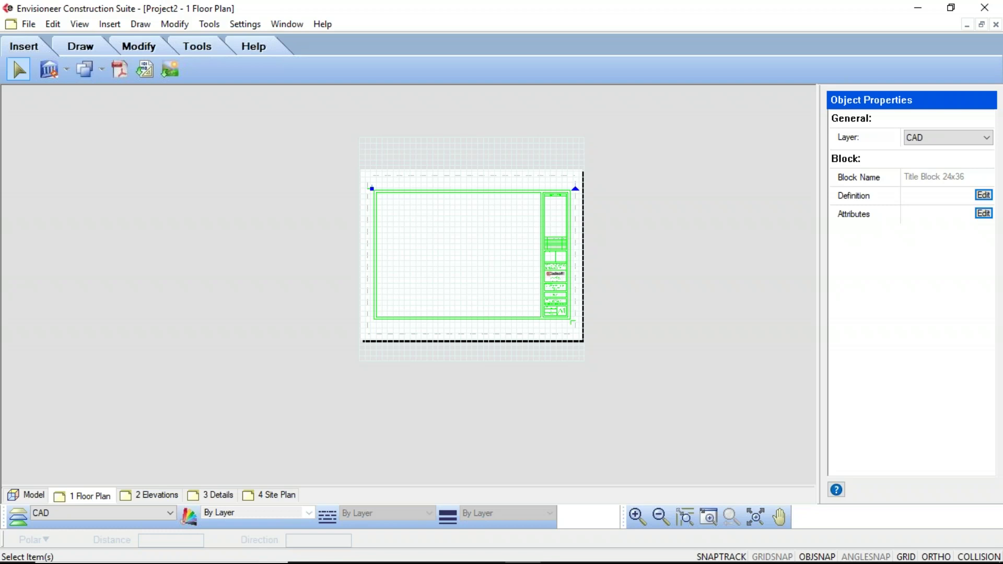
{"action": "scroll", "coordinate": [540, 168], "scroll_direction": "up", "scroll_amount": 3}
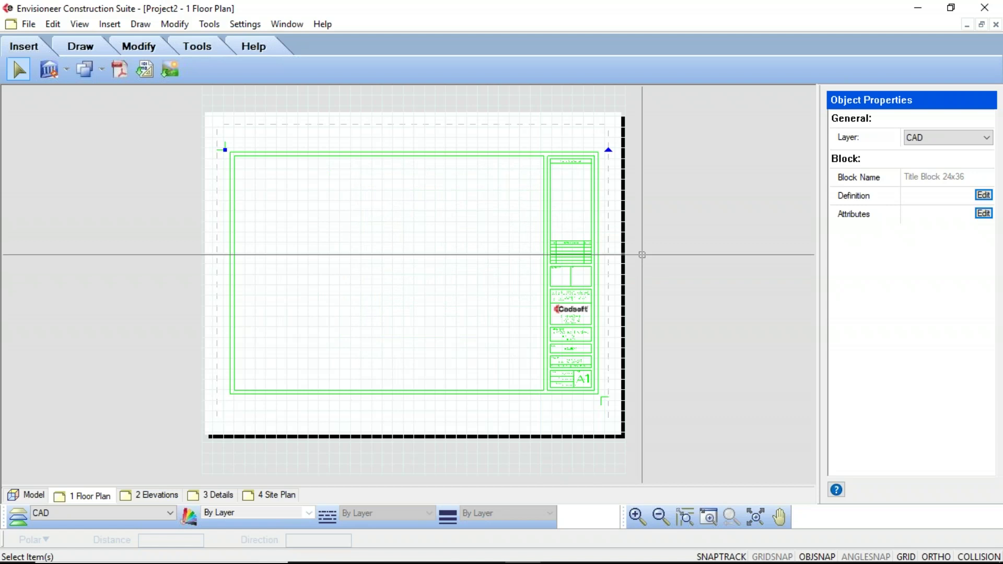
{"action": "left_click", "coordinate": [984, 196]}
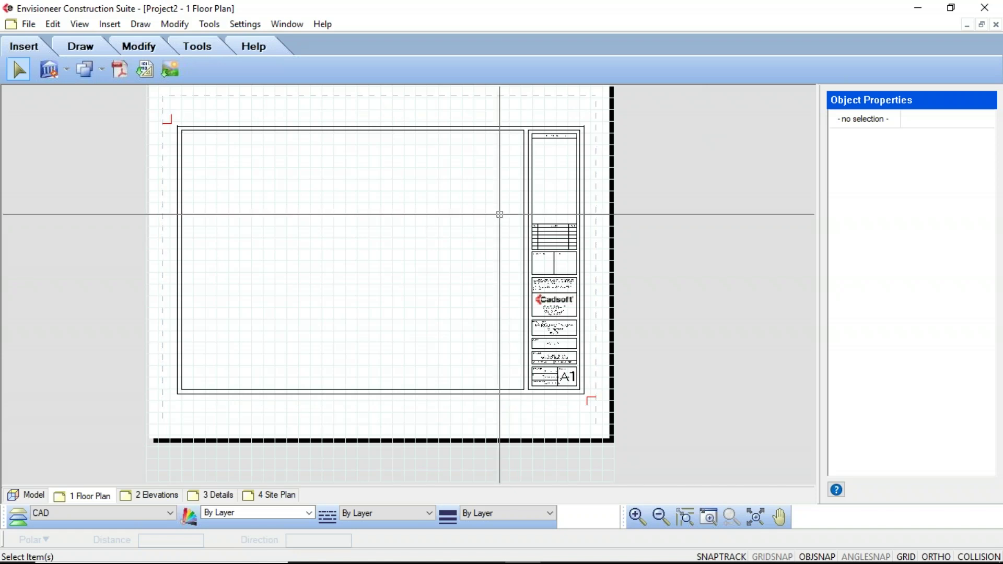
{"action": "left_click", "coordinate": [525, 183]}
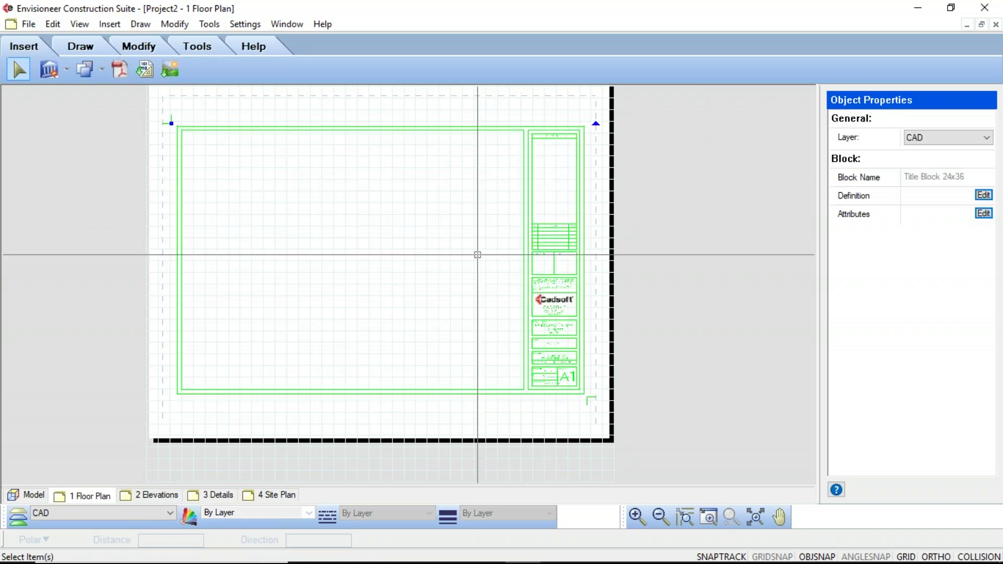
{"action": "left_click", "coordinate": [983, 196]}
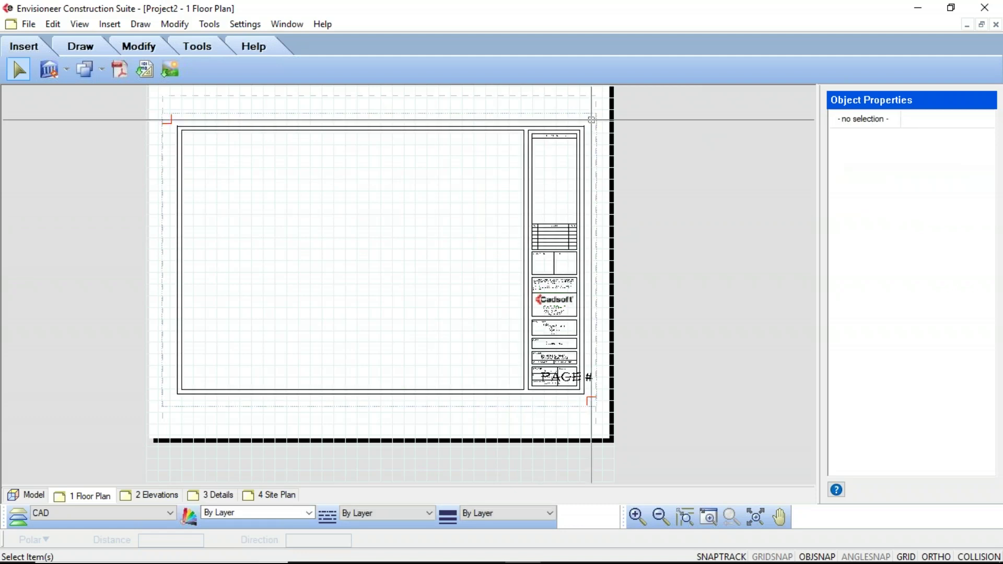
{"action": "left_click", "coordinate": [373, 130]}
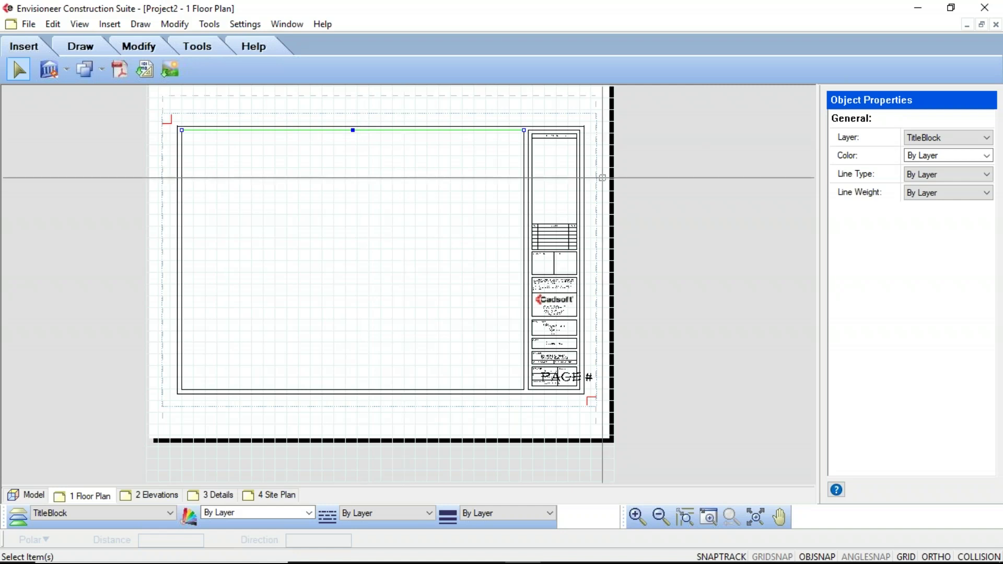
Step: Draw a horizontal line about 15'-3" long across the title block's side column, above the revision table
{"action": "scroll", "coordinate": [599, 178], "scroll_direction": "up", "scroll_amount": 1}
{"action": "scroll", "coordinate": [510, 223], "scroll_direction": "up", "scroll_amount": 2}
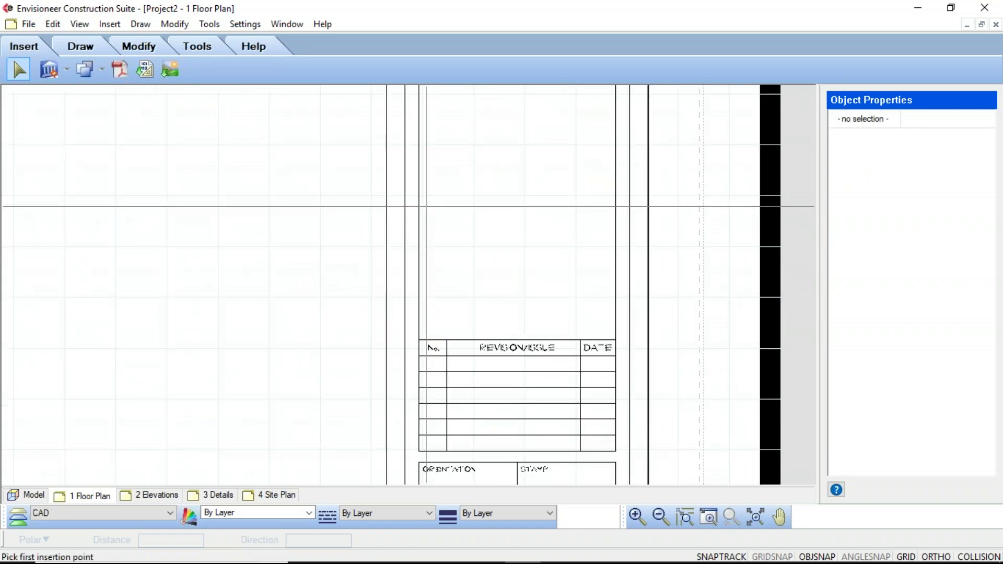
{"action": "left_click", "coordinate": [419, 206]}
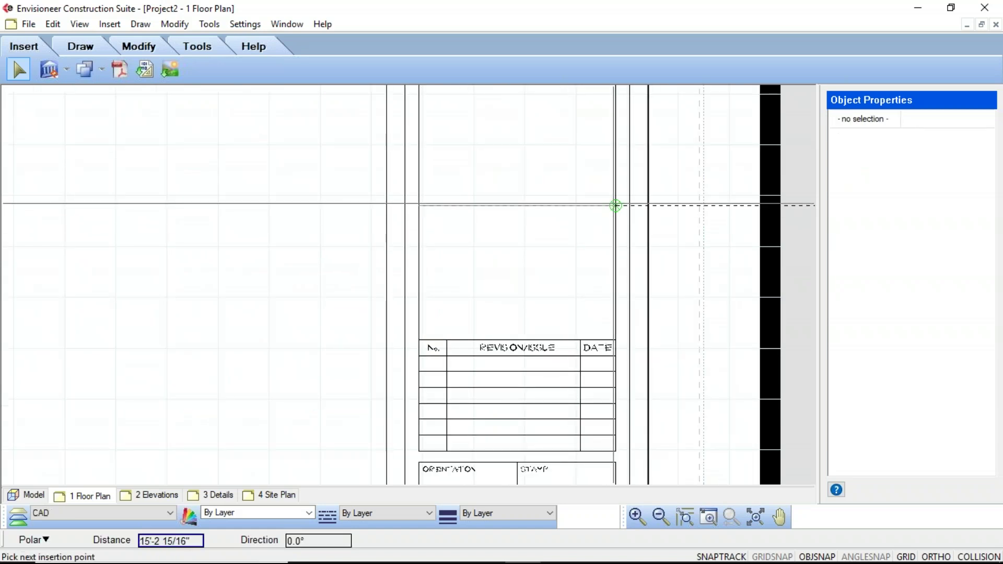
{"action": "left_click", "coordinate": [616, 206]}
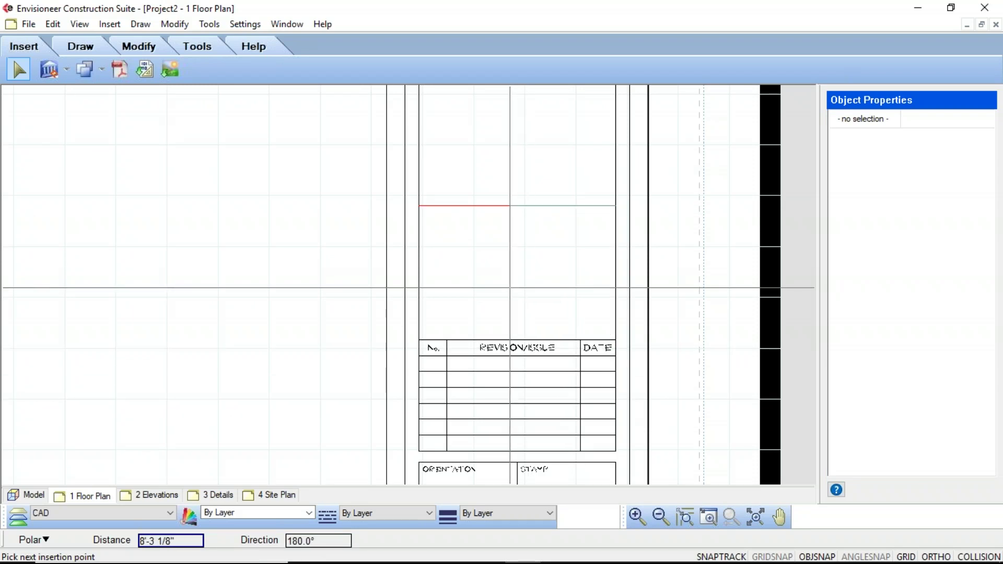
{"action": "right_click", "coordinate": [510, 288]}
{"action": "left_click", "coordinate": [548, 298]}
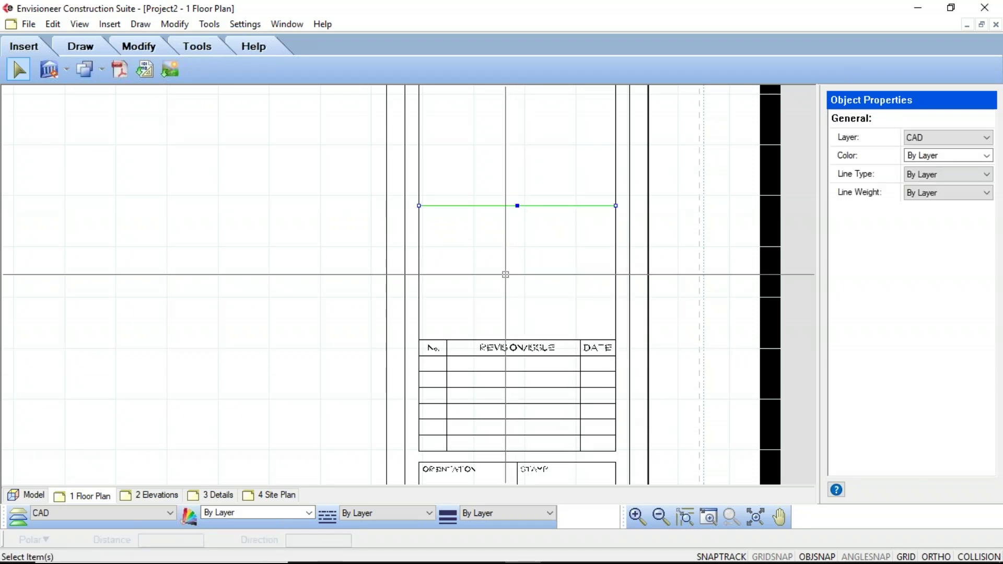
Step: Assign the new divider line above the revision table to the TitleBlock layer and deselect it
{"action": "left_click", "coordinate": [986, 138]}
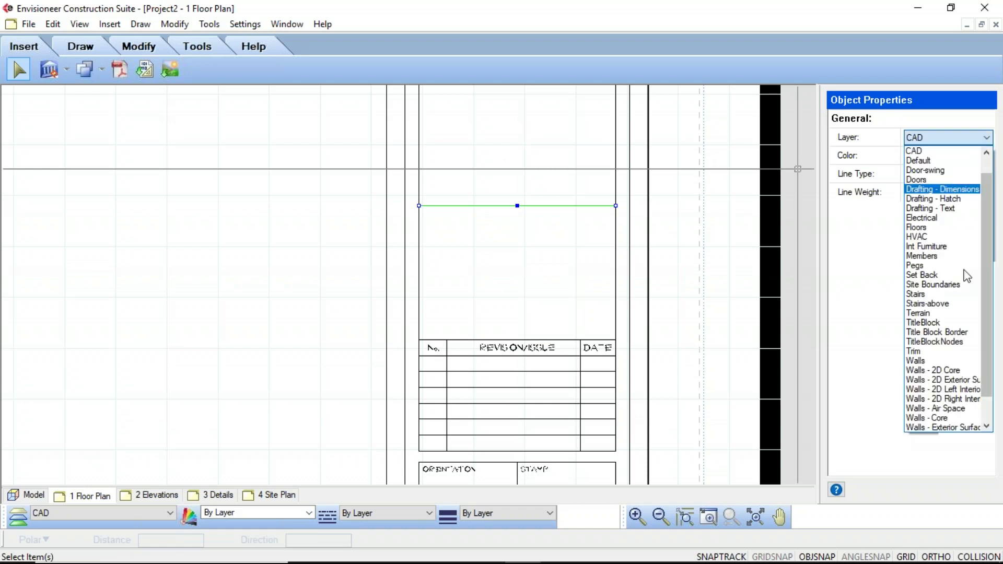
{"action": "left_click", "coordinate": [935, 323]}
{"action": "left_click", "coordinate": [537, 246]}
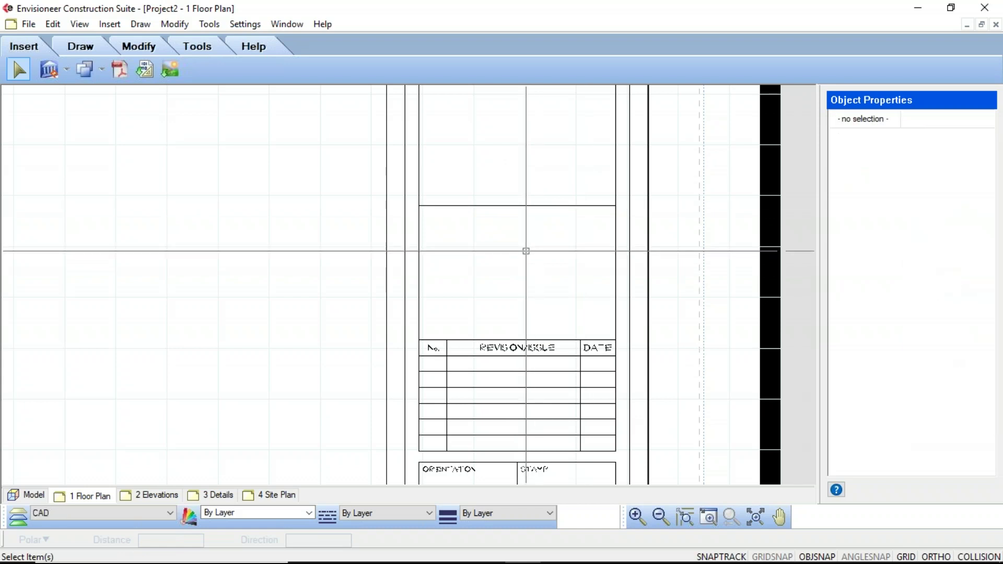
Step: Insert the text STAMP just below the left end of the new divider line
{"action": "left_click", "coordinate": [188, 51]}
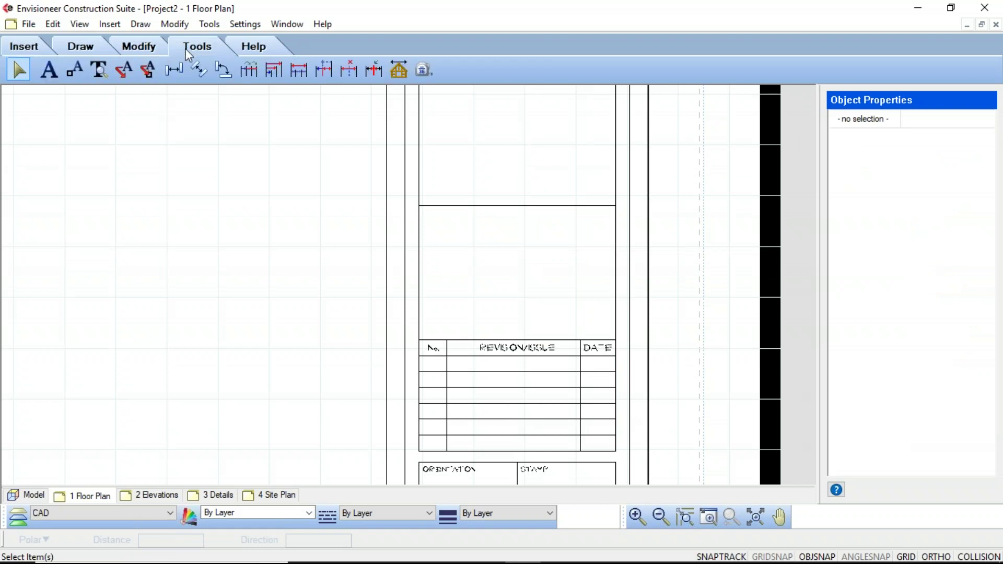
{"action": "left_click", "coordinate": [48, 69]}
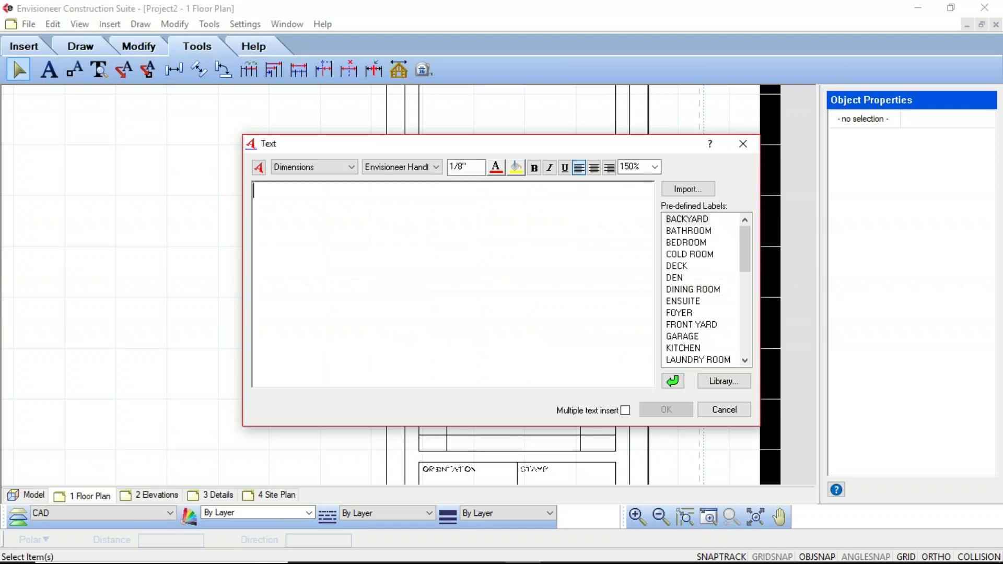
{"action": "type", "text": "STAMP"}
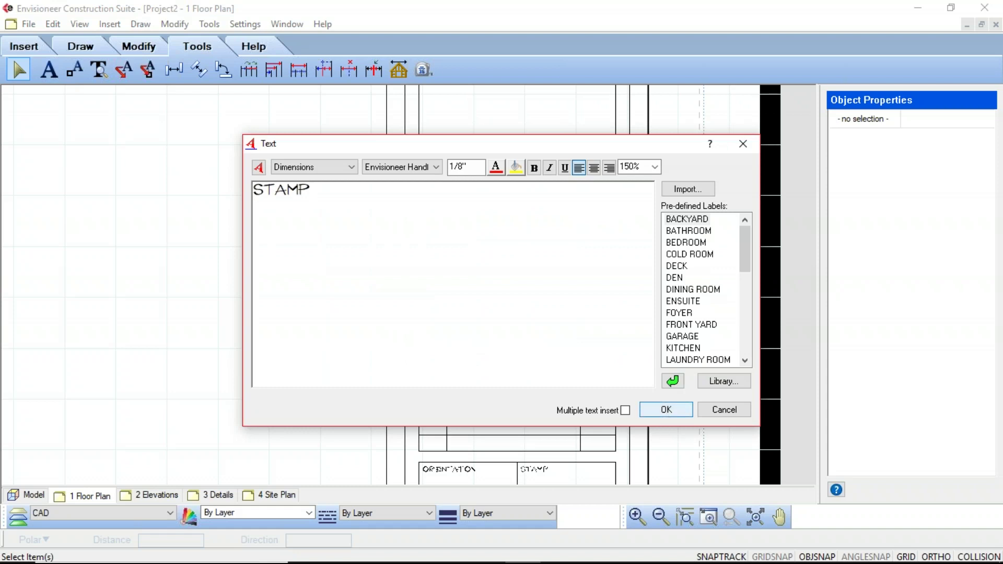
{"action": "left_click", "coordinate": [666, 409]}
{"action": "left_click", "coordinate": [428, 221]}
Step: Move the divider line and the STAMP text together straight down by about 3'-10 1/4" toward the revision table
{"action": "scroll", "coordinate": [485, 262], "scroll_direction": "down", "scroll_amount": 2}
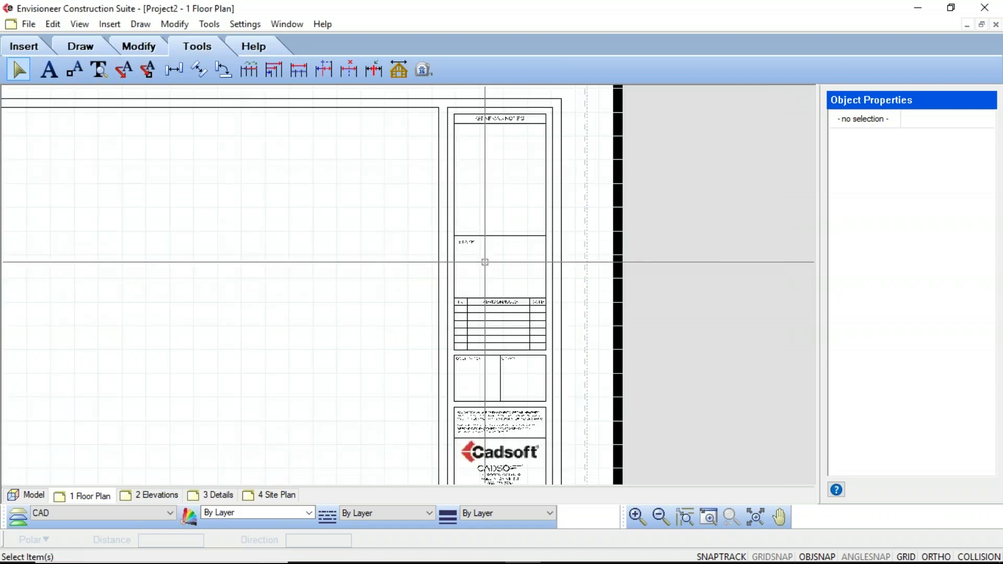
{"action": "scroll", "coordinate": [485, 260], "scroll_direction": "up", "scroll_amount": 3}
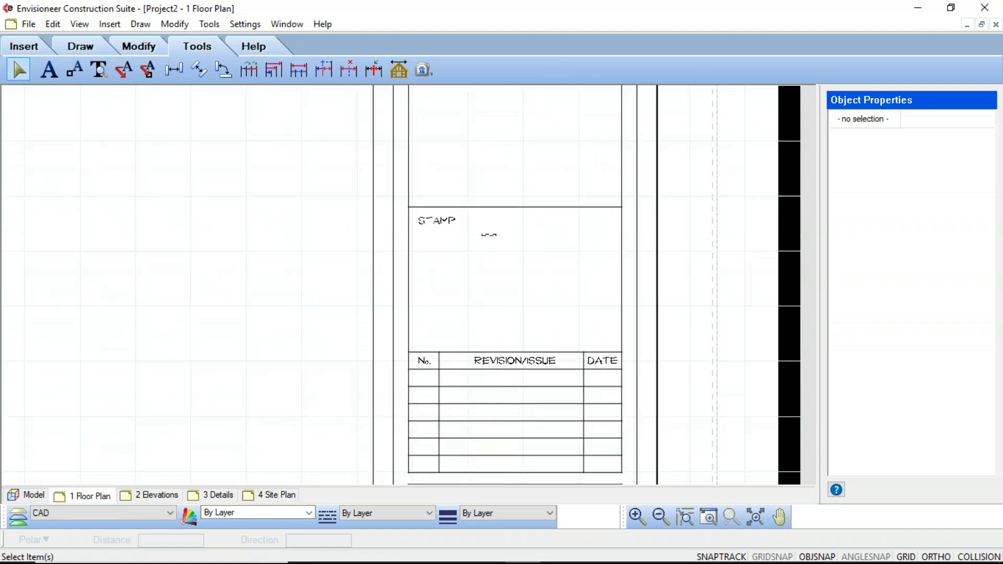
{"action": "left_click_drag", "start_coordinate": [496, 236], "coordinate": [439, 188]}
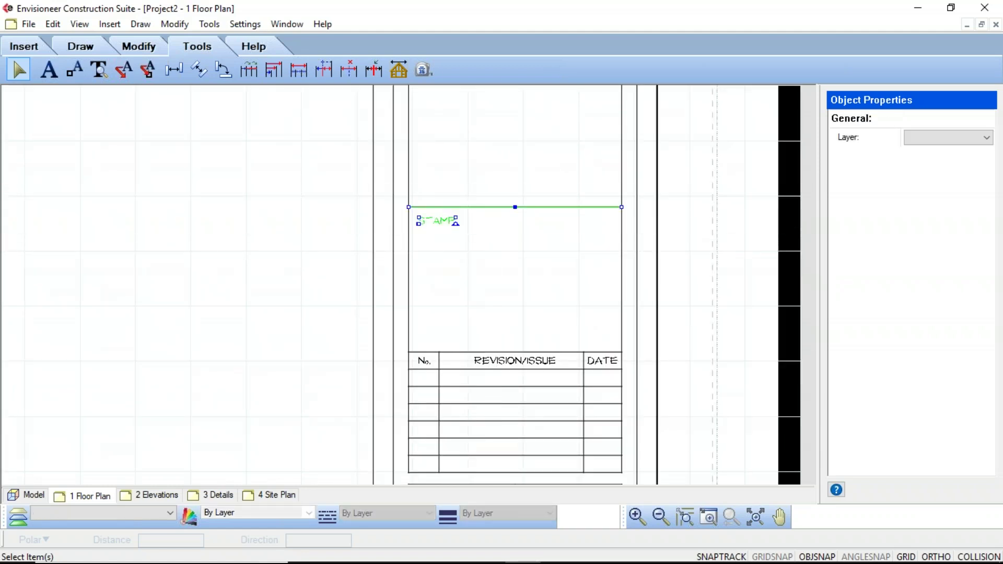
{"action": "right_click", "coordinate": [524, 270]}
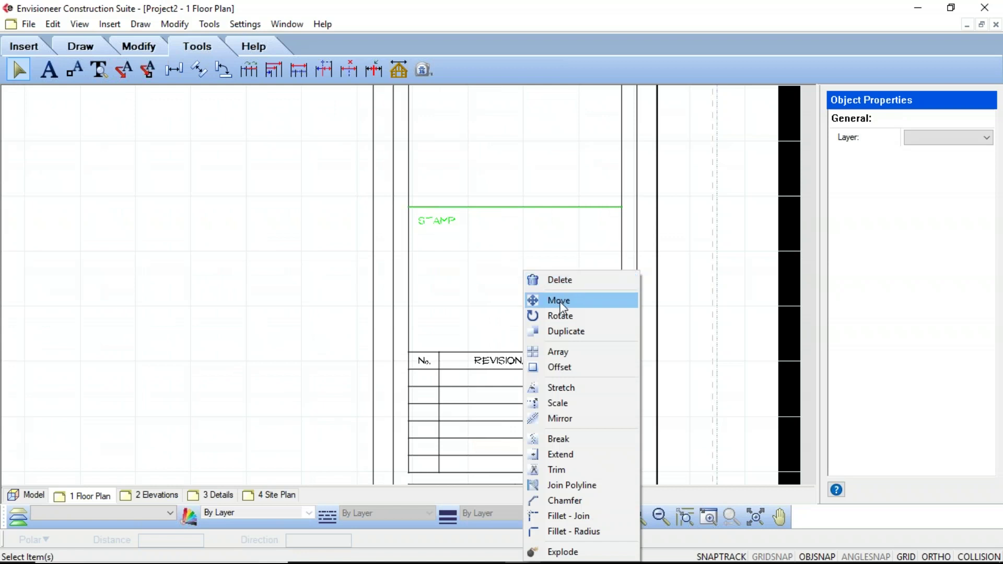
{"action": "left_click", "coordinate": [559, 302]}
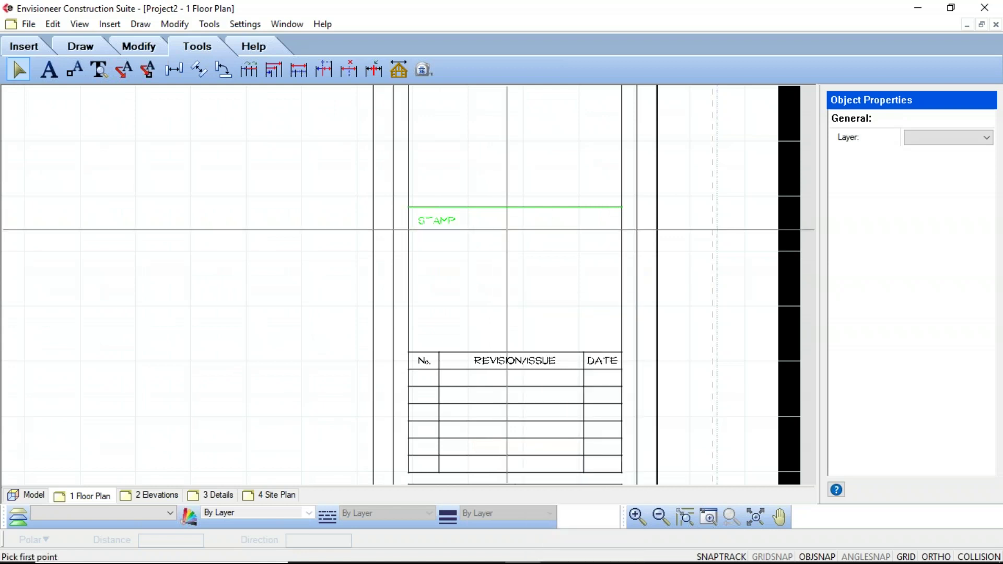
{"action": "left_click", "coordinate": [505, 232]}
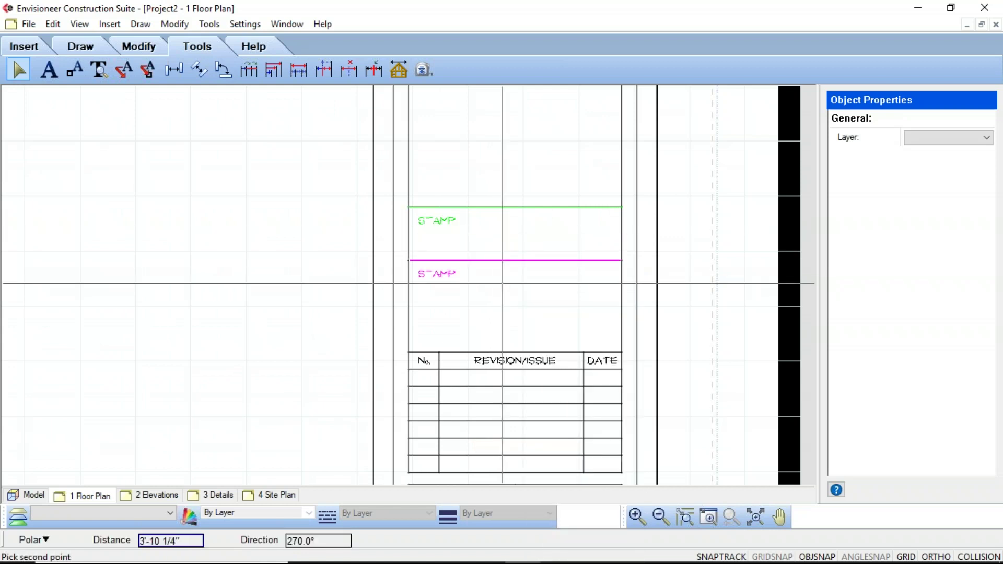
{"action": "left_click", "coordinate": [502, 284]}
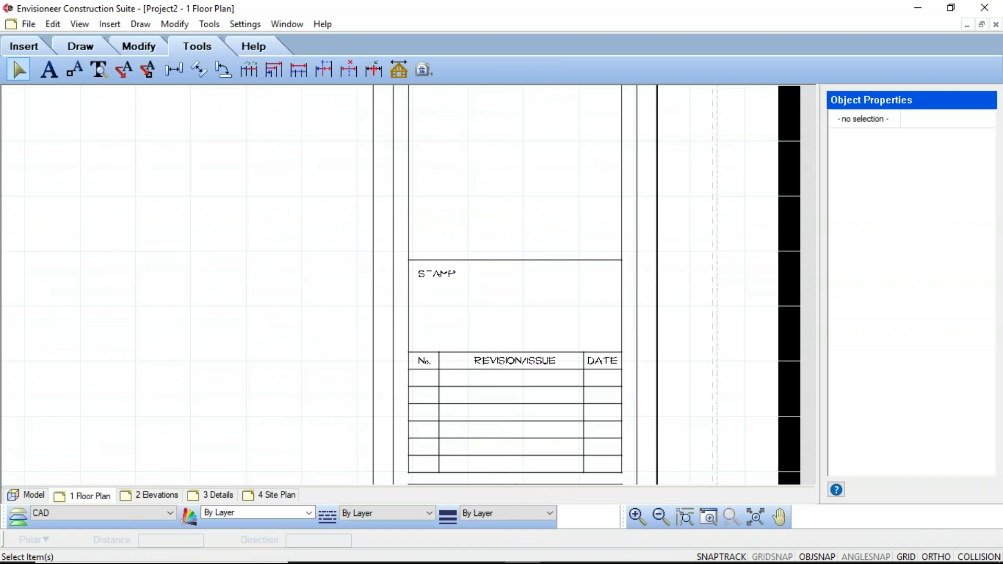
Step: Open the STAMP text for editing to review its formatting options and accept it without changes
{"action": "double_click", "coordinate": [446, 267]}
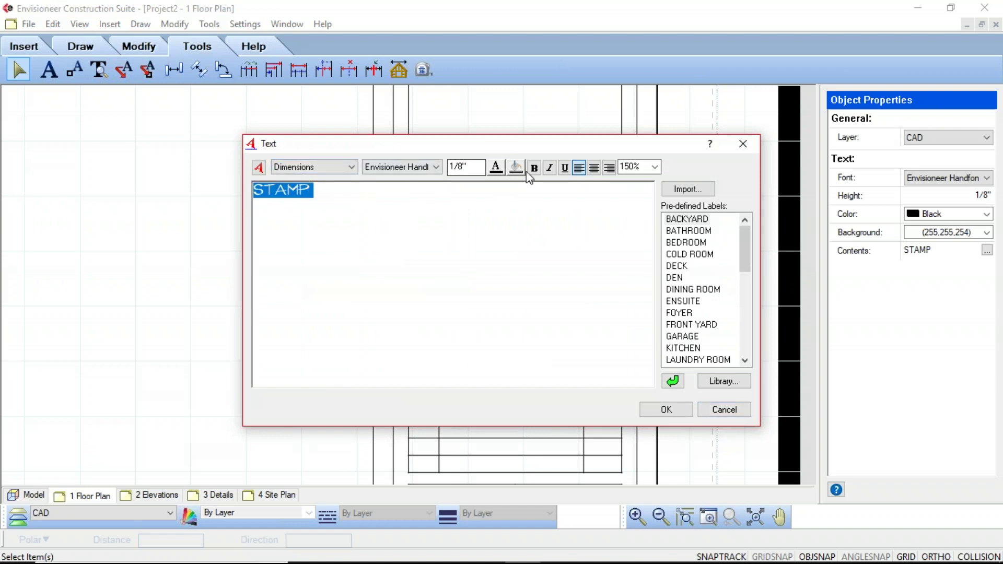
{"action": "left_click", "coordinate": [664, 411]}
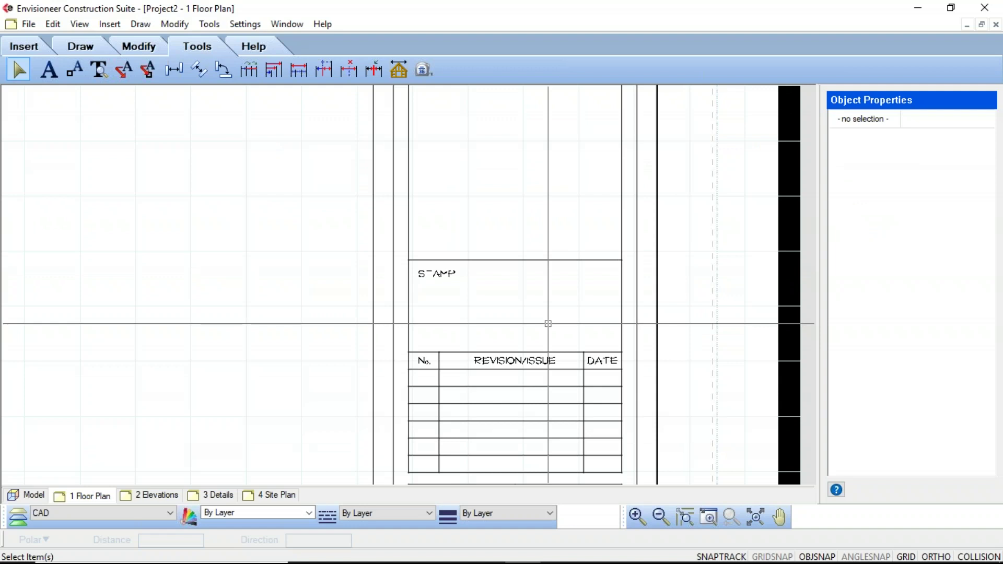
{"action": "scroll", "coordinate": [548, 323], "scroll_direction": "down", "scroll_amount": 4}
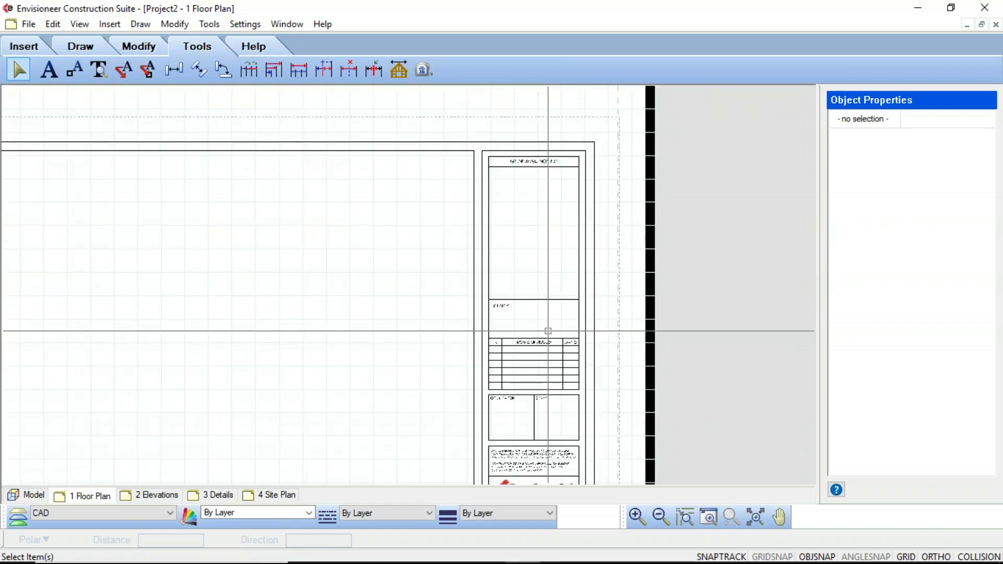
Step: Replace the Cadsoft logo image in the title block with SketchUp-Rectangle.bmp from the Document Images folder in Pictures
{"action": "scroll", "coordinate": [503, 311], "scroll_direction": "up", "scroll_amount": 5}
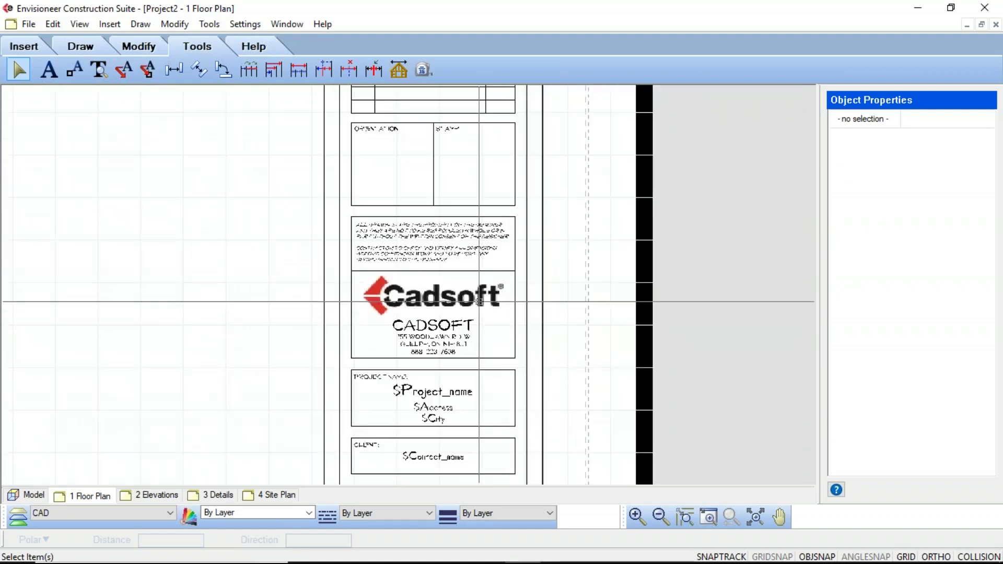
{"action": "left_click", "coordinate": [531, 366]}
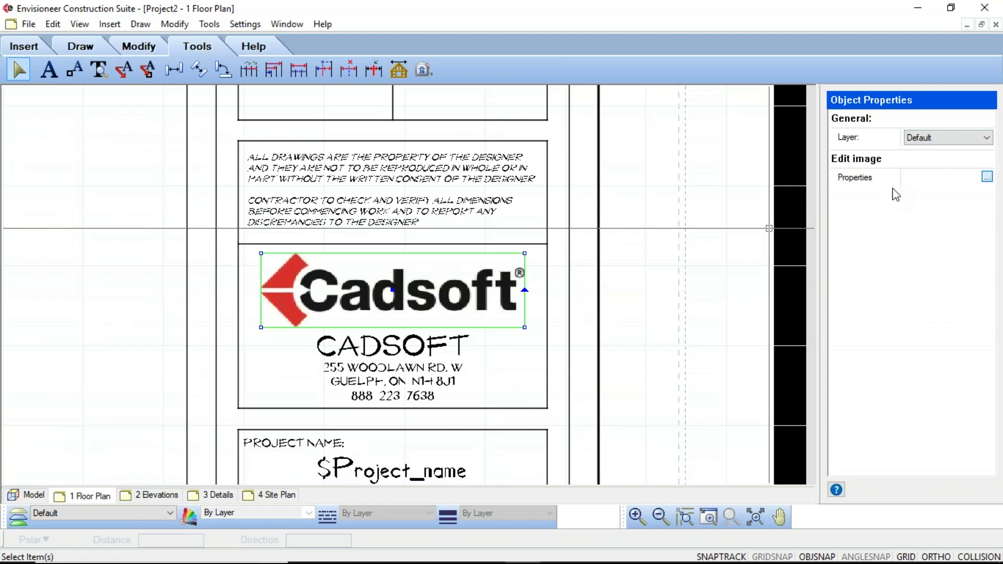
{"action": "left_click", "coordinate": [987, 177]}
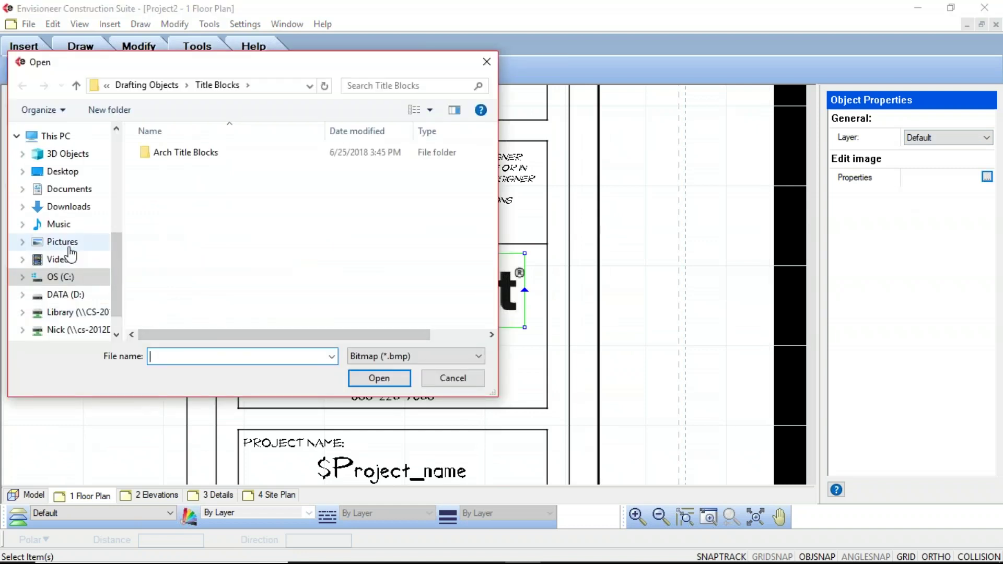
{"action": "left_click", "coordinate": [70, 245]}
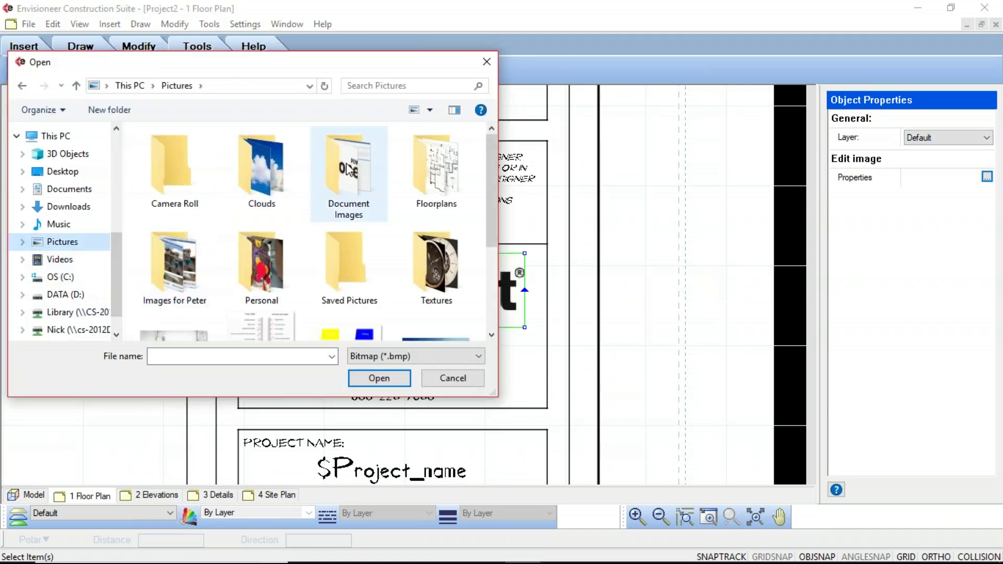
{"action": "double_click", "coordinate": [347, 170]}
{"action": "left_click", "coordinate": [181, 265]}
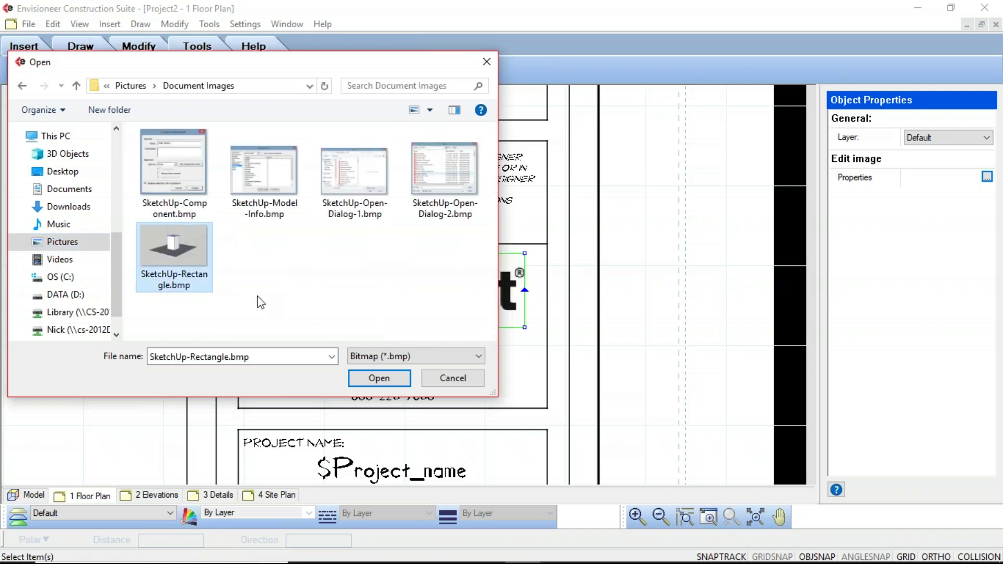
{"action": "left_click", "coordinate": [369, 379]}
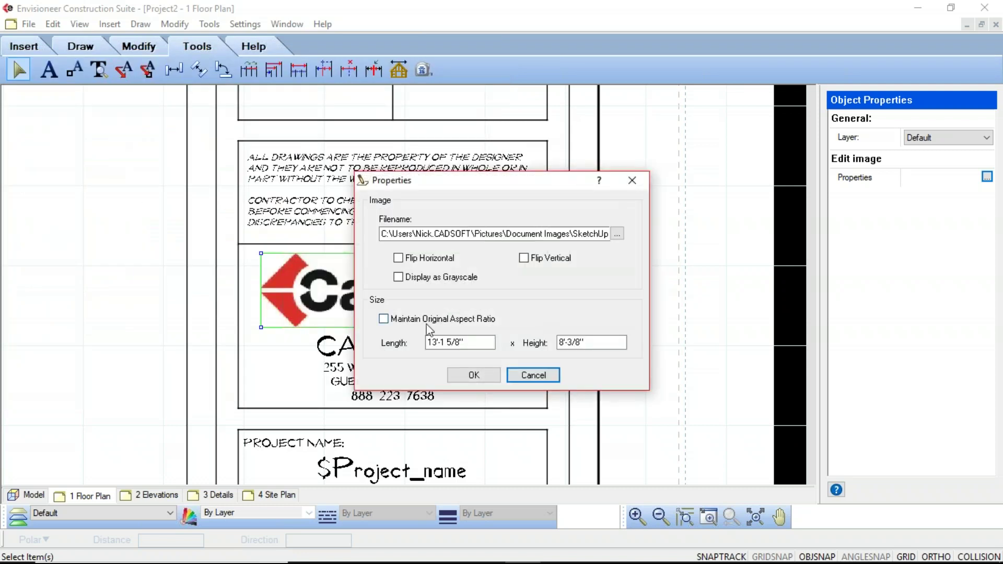
Step: Set the replacement logo image to a length of 10'-0" and a height of 4' and apply the size
{"action": "left_click_drag", "start_coordinate": [476, 342], "coordinate": [387, 349]}
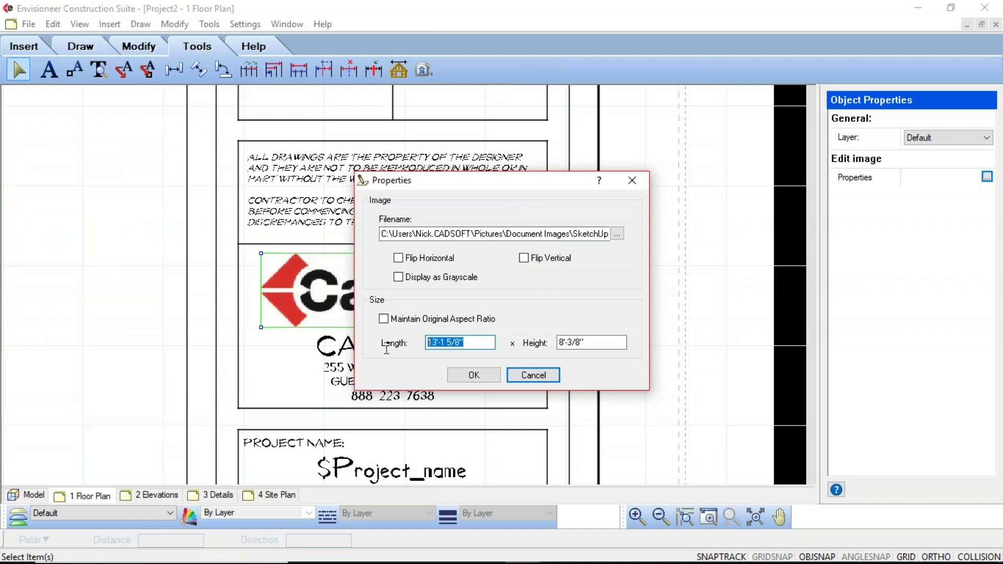
{"action": "type", "text": "10"}
{"action": "left_click_drag", "start_coordinate": [611, 344], "coordinate": [500, 354]}
{"action": "type", "text": "4'"}
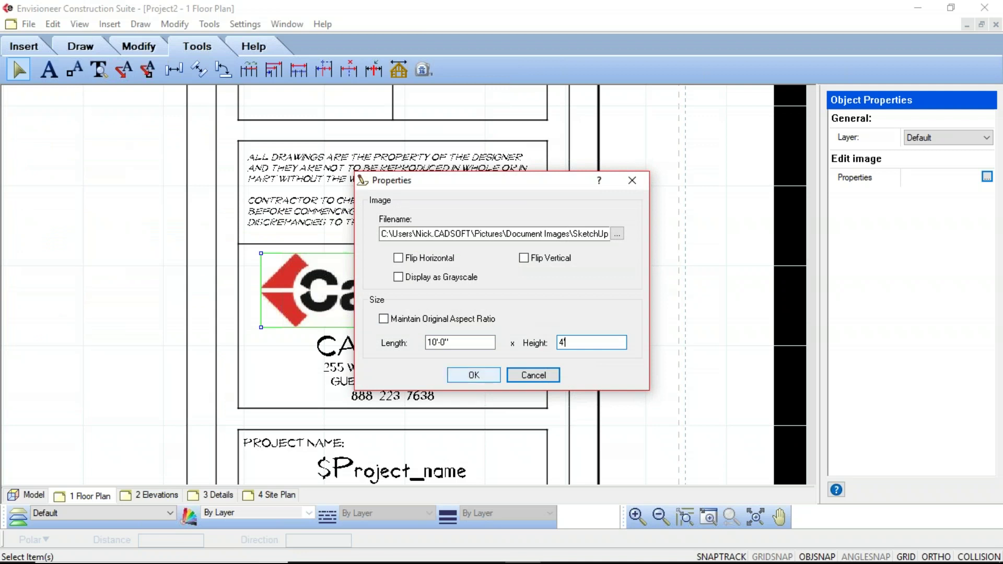
{"action": "left_click", "coordinate": [474, 375]}
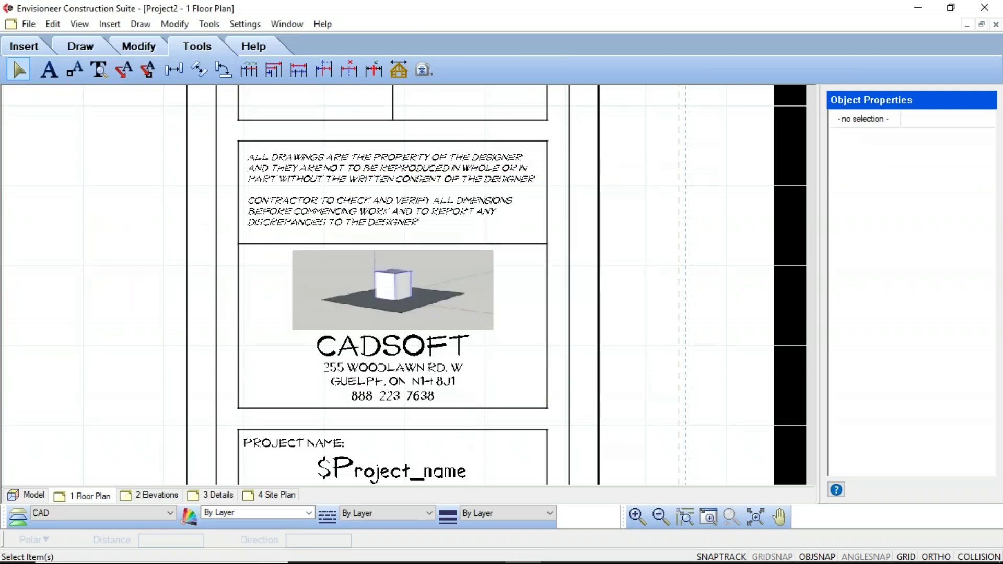
Step: Finish editing the block definition, keeping the changes, and select the updated 24x36 title block on the sheet
{"action": "scroll", "coordinate": [434, 311], "scroll_direction": "down", "scroll_amount": 5}
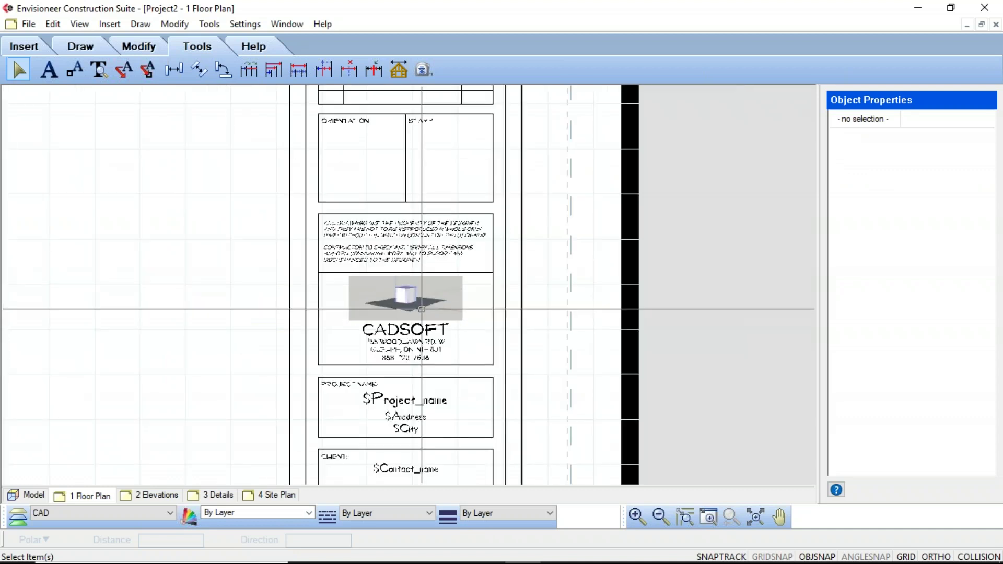
{"action": "middle_click_drag", "start_coordinate": [434, 312], "coordinate": [490, 312]}
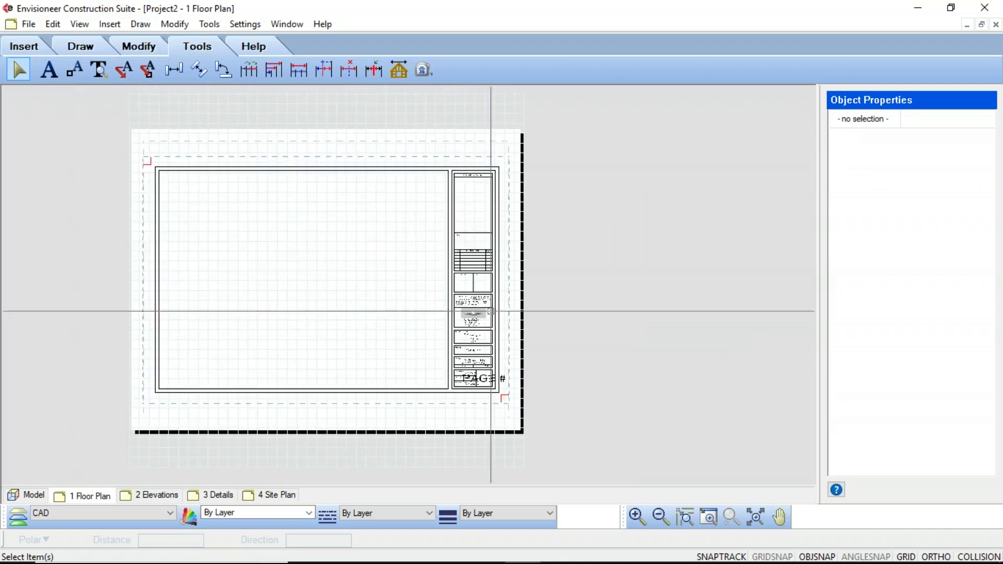
{"action": "scroll", "coordinate": [516, 175], "scroll_direction": "up", "scroll_amount": 2}
{"action": "scroll", "coordinate": [517, 177], "scroll_direction": "down", "scroll_amount": 3}
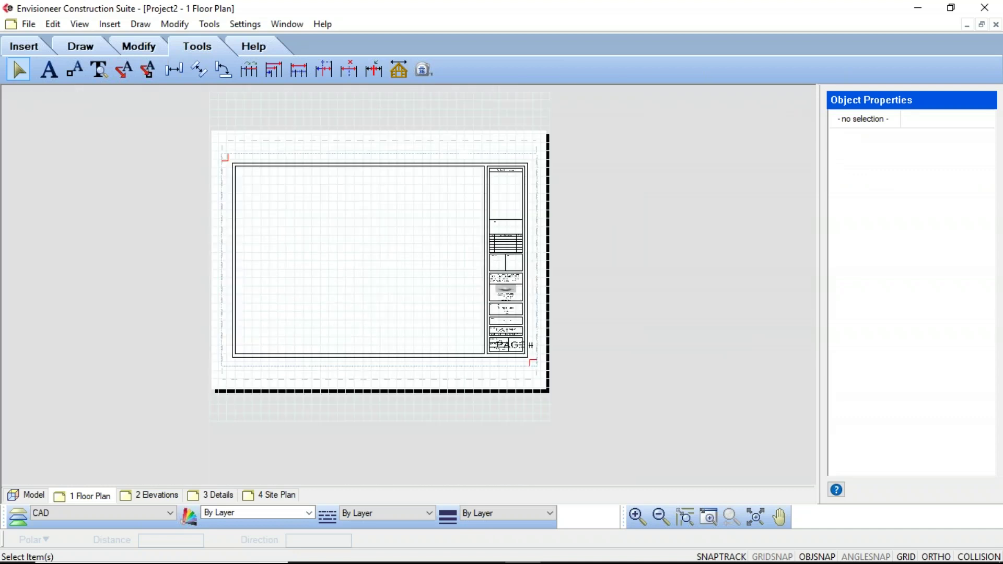
{"action": "scroll", "coordinate": [460, 219], "scroll_direction": "up", "scroll_amount": 1}
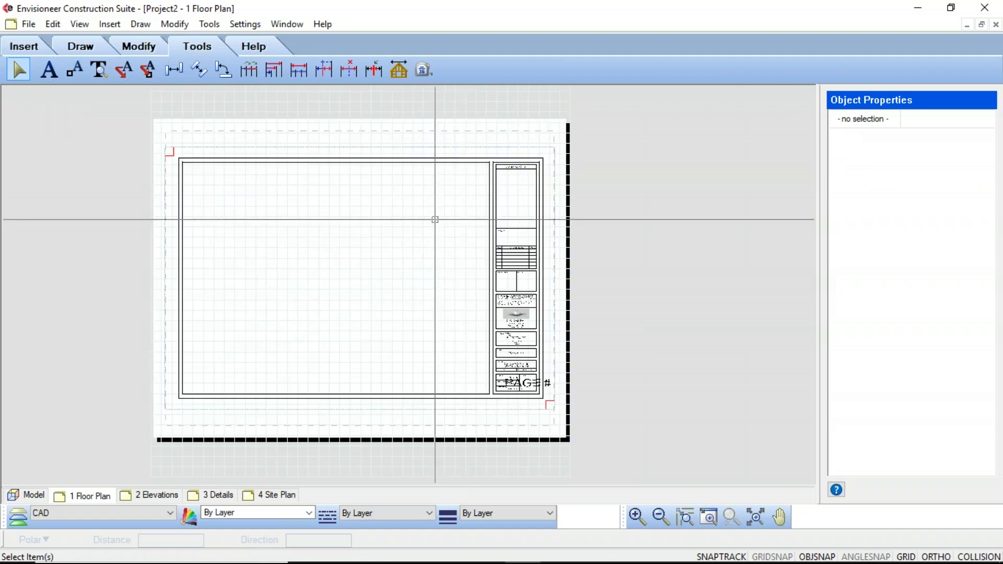
{"action": "left_click", "coordinate": [519, 272]}
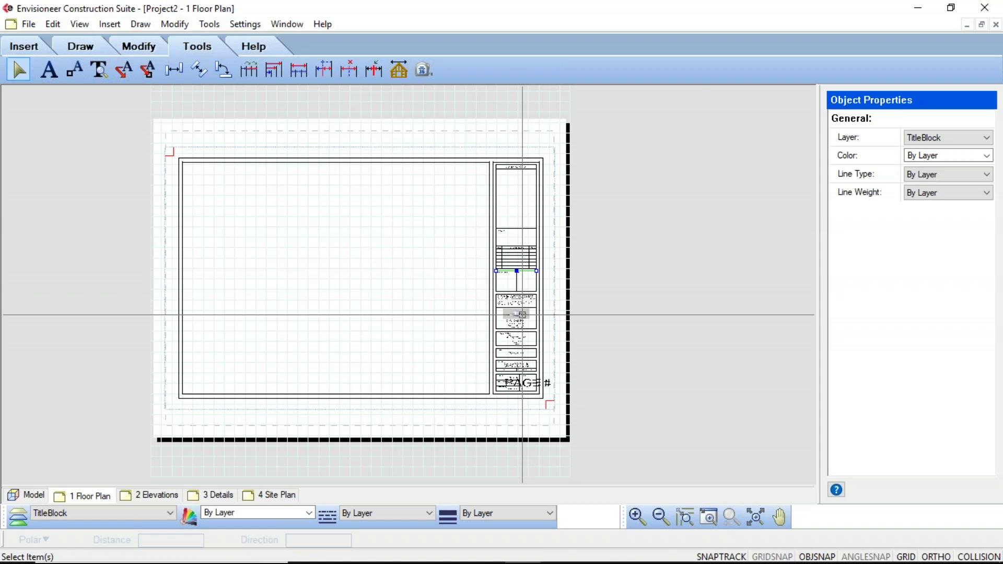
{"action": "left_click", "coordinate": [423, 257]}
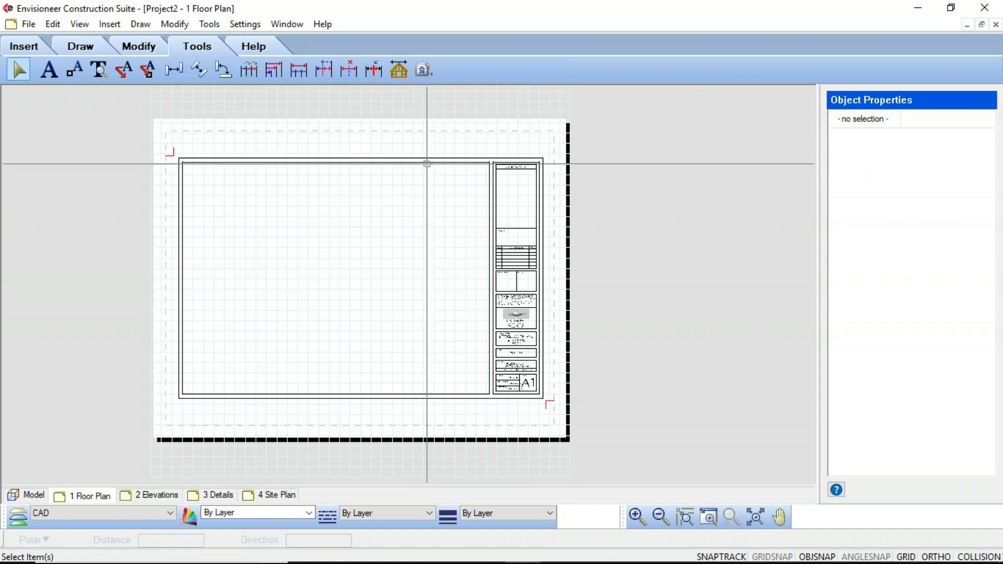
{"action": "left_click", "coordinate": [427, 164]}
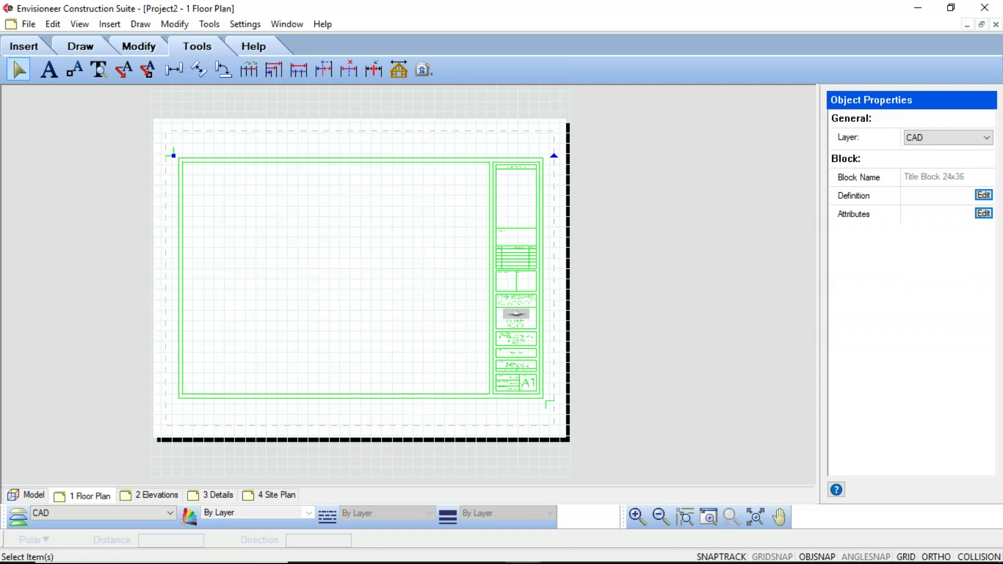
Step: Examine the title blocks on the 2 Elevations, 3 Details and 4 Site Plan sheets, and return to 1 Floor Plan
{"action": "left_click", "coordinate": [618, 307]}
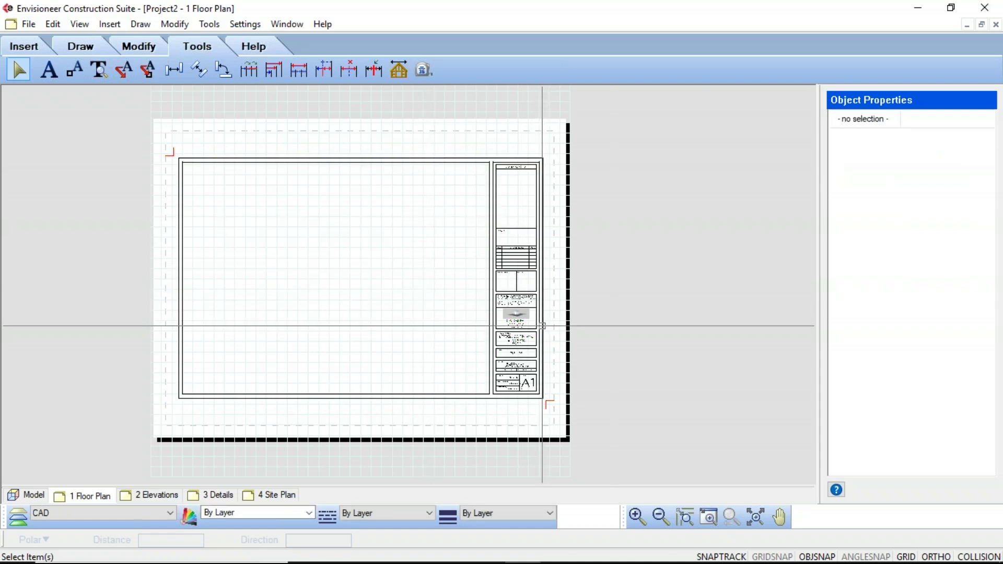
{"action": "left_click", "coordinate": [134, 497]}
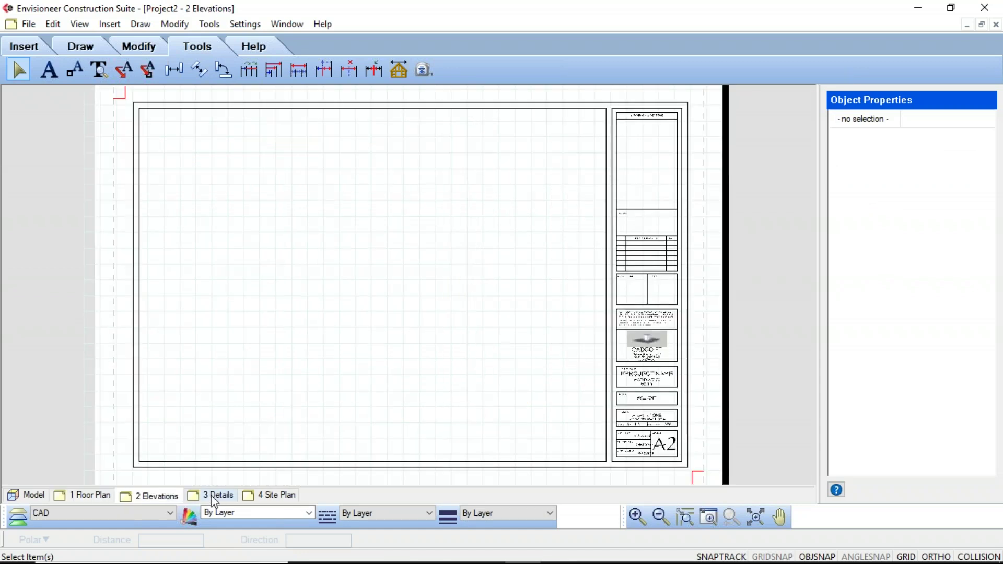
{"action": "left_click", "coordinate": [212, 495]}
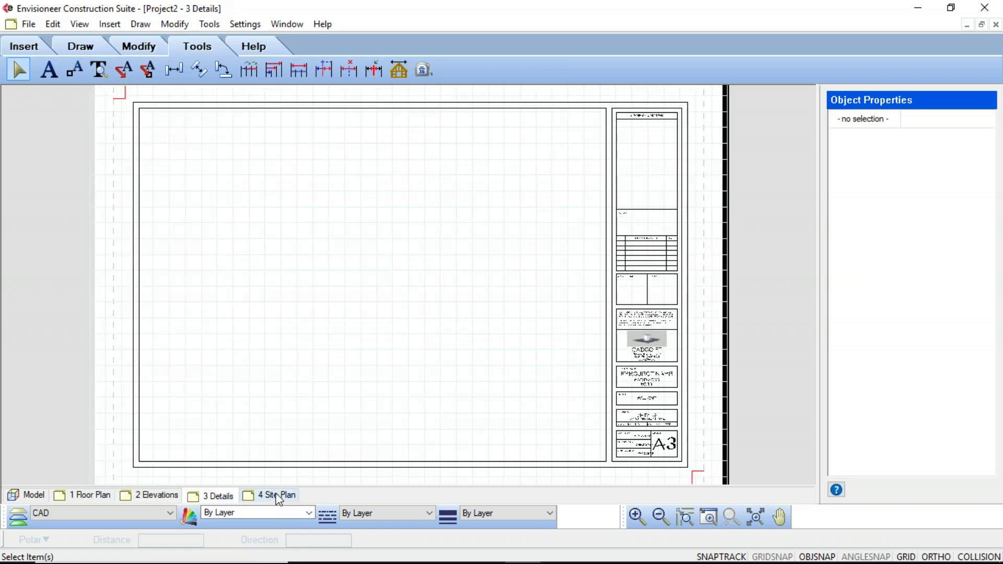
{"action": "left_click", "coordinate": [277, 496]}
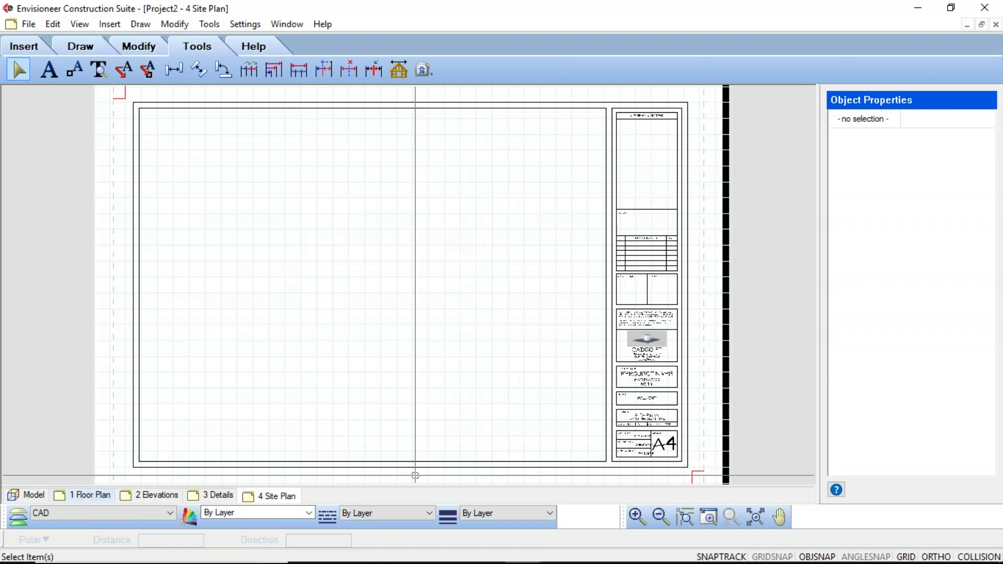
{"action": "left_click", "coordinate": [93, 496]}
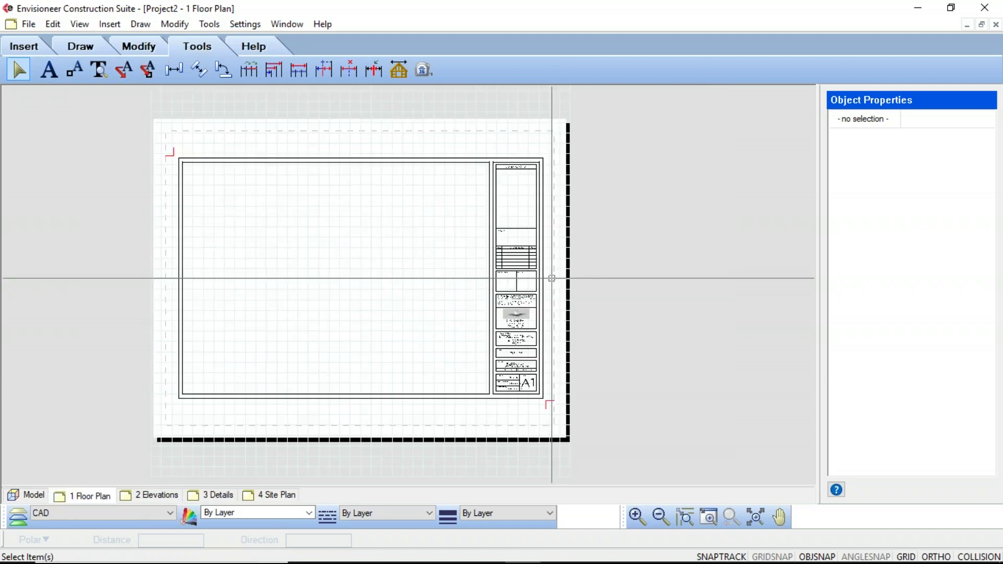
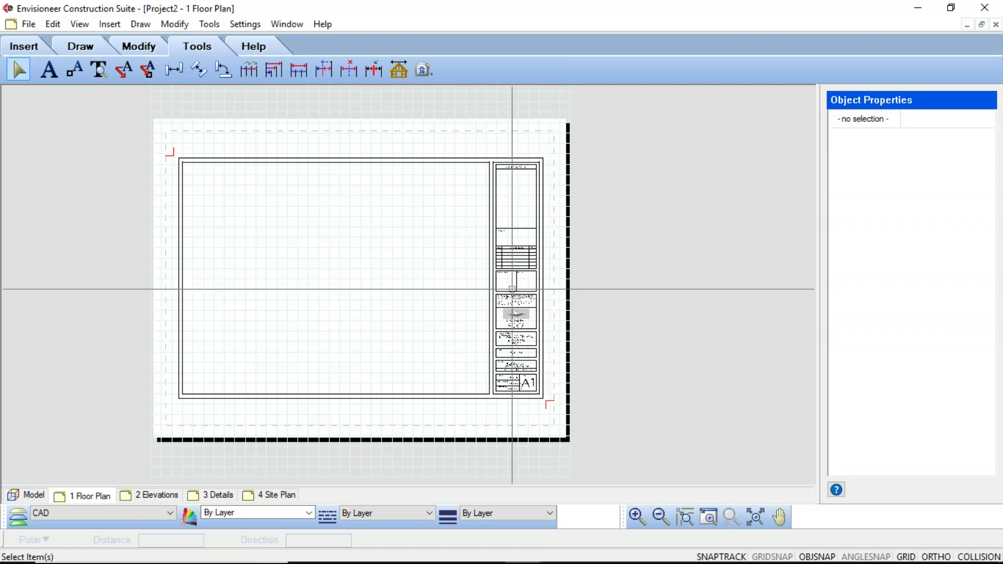
Step: Review the attribute prompts and values of the 24x36 title block on the floor plan sheet and leave them unedited
{"action": "left_click", "coordinate": [459, 378]}
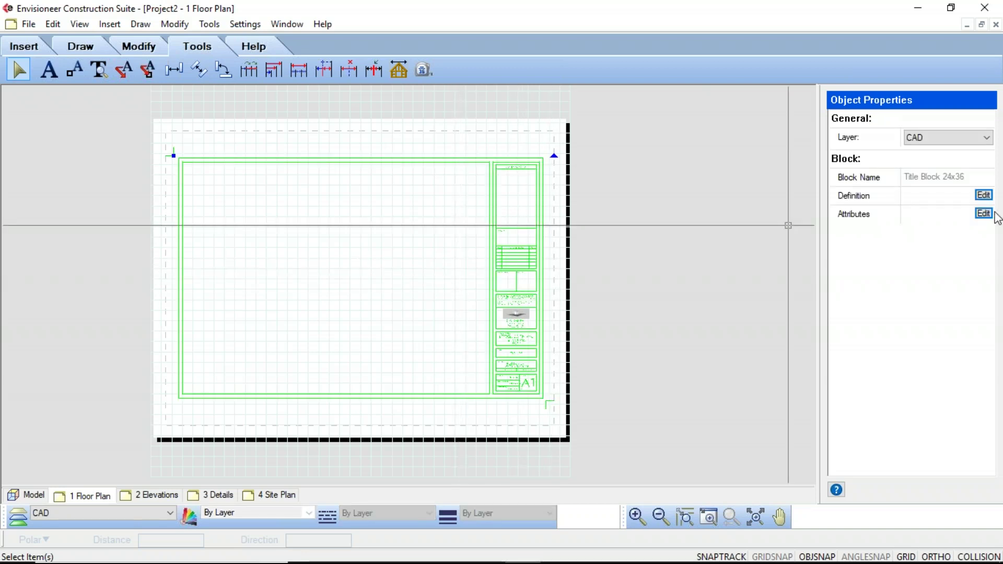
{"action": "left_click", "coordinate": [739, 240]}
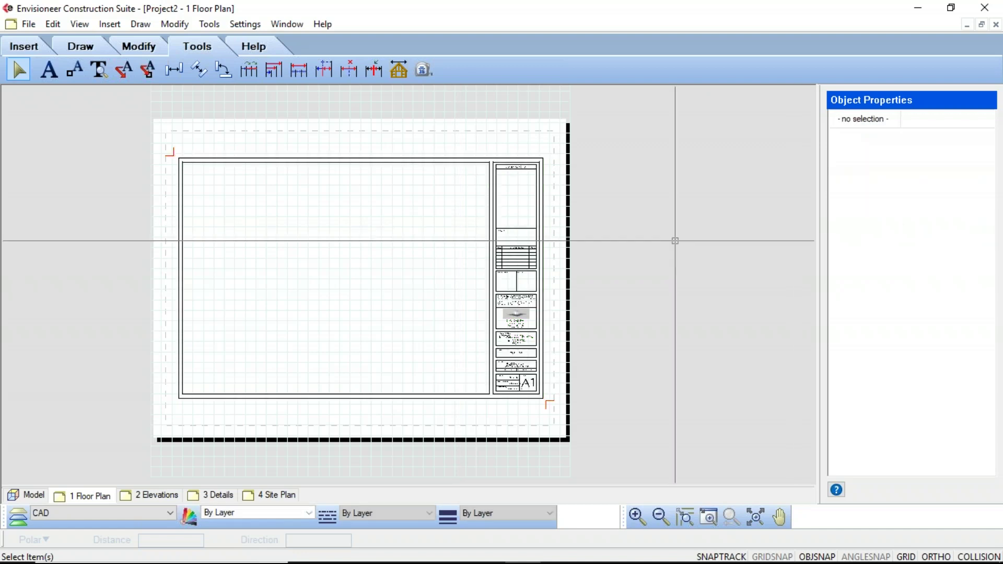
{"action": "left_click", "coordinate": [111, 25]}
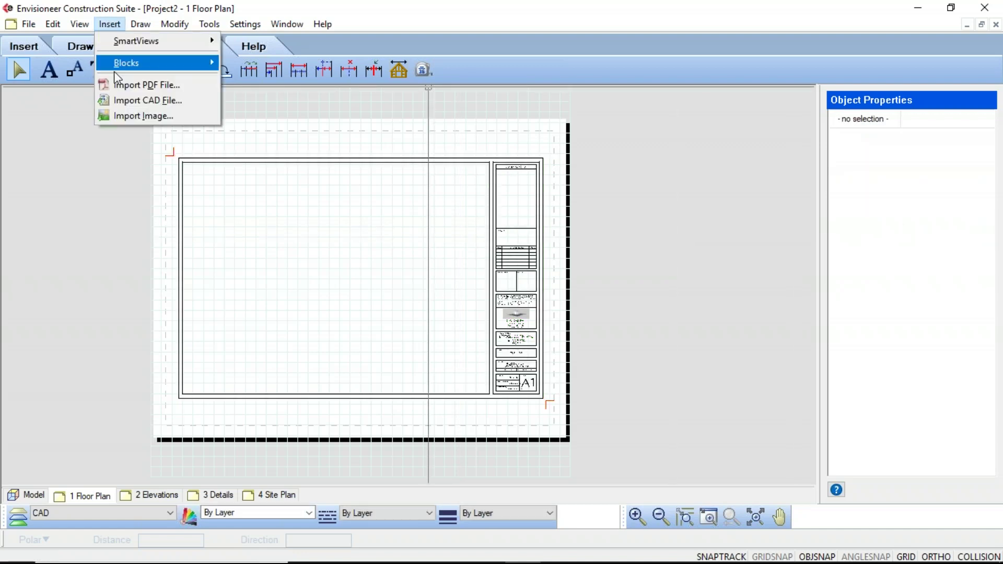
{"action": "mouse_move", "coordinate": [198, 62]}
{"action": "left_click", "coordinate": [270, 139]}
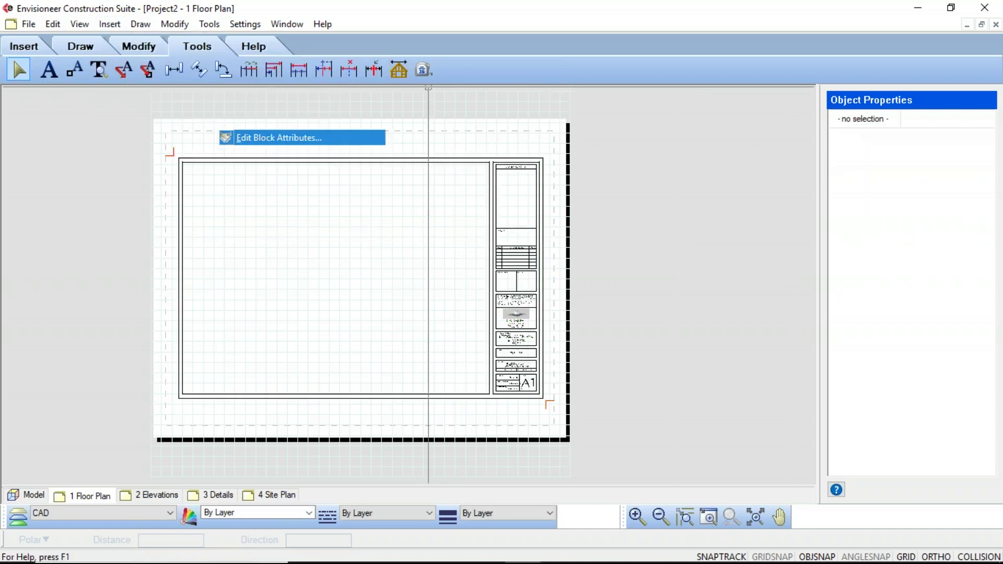
{"action": "left_click", "coordinate": [505, 249]}
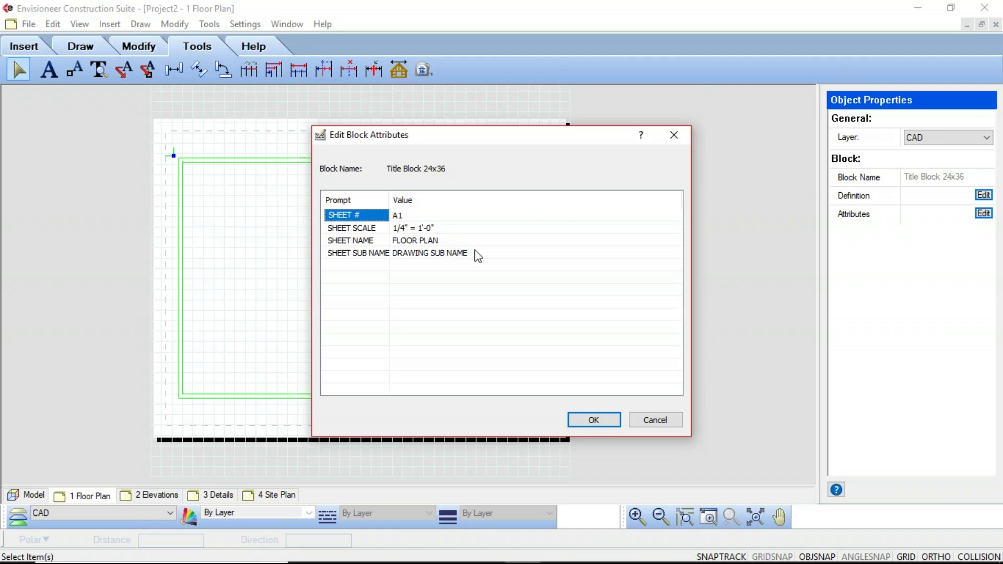
{"action": "left_click", "coordinate": [654, 419]}
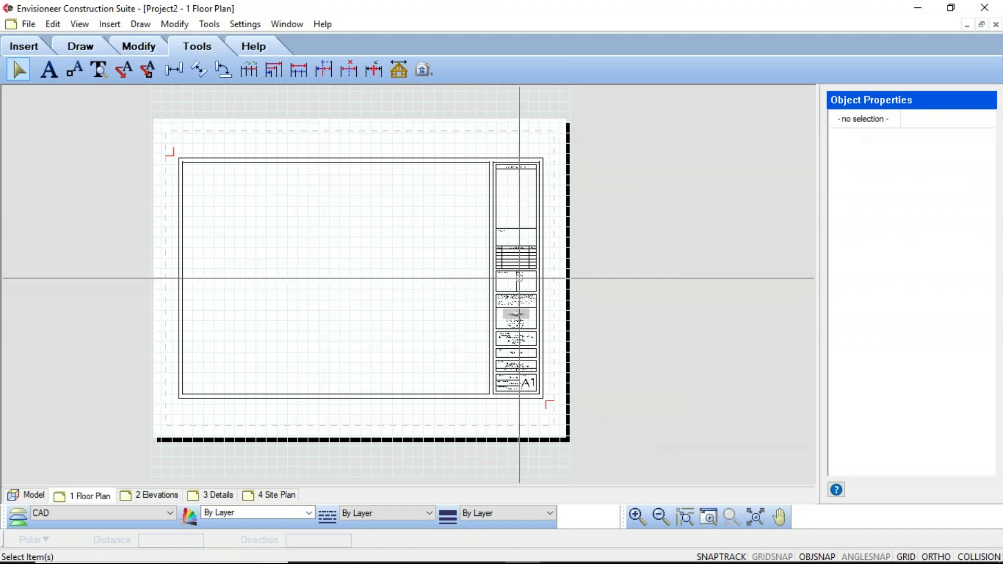
Step: Edit the 24x36 title block's attributes, setting SHEET # to A5 and SHEET NAME to RCP
{"action": "left_click", "coordinate": [543, 286]}
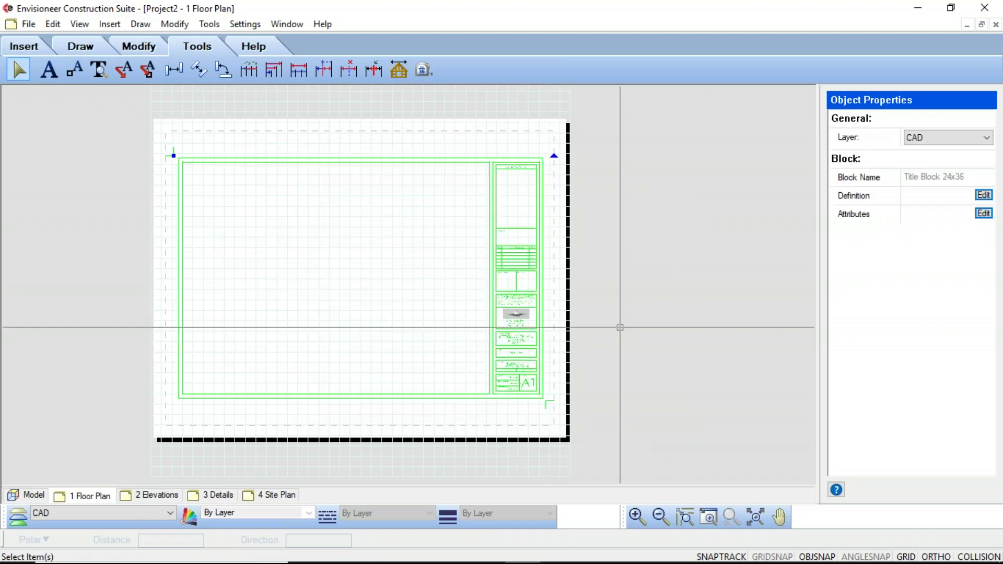
{"action": "left_click", "coordinate": [984, 213]}
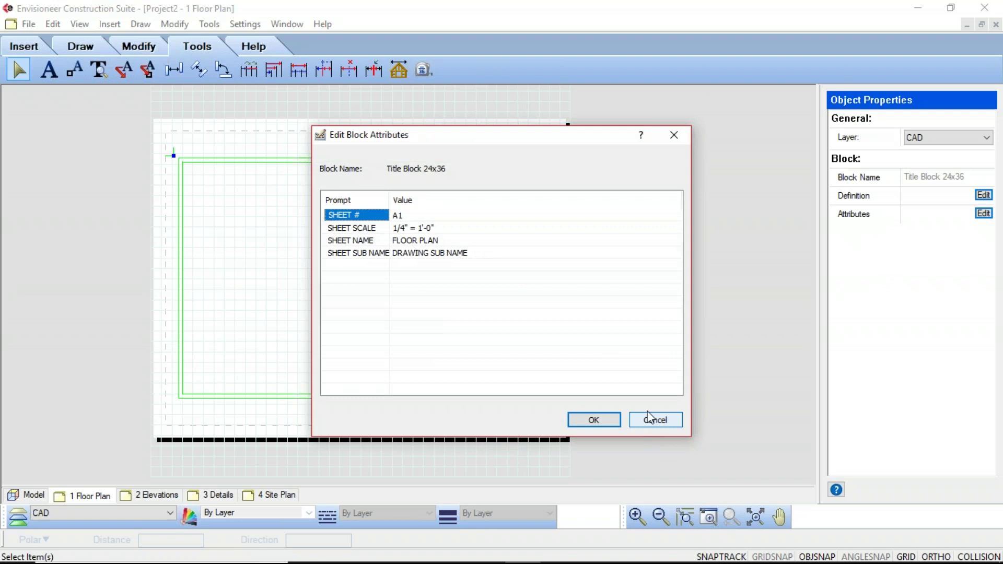
{"action": "left_click", "coordinate": [434, 216]}
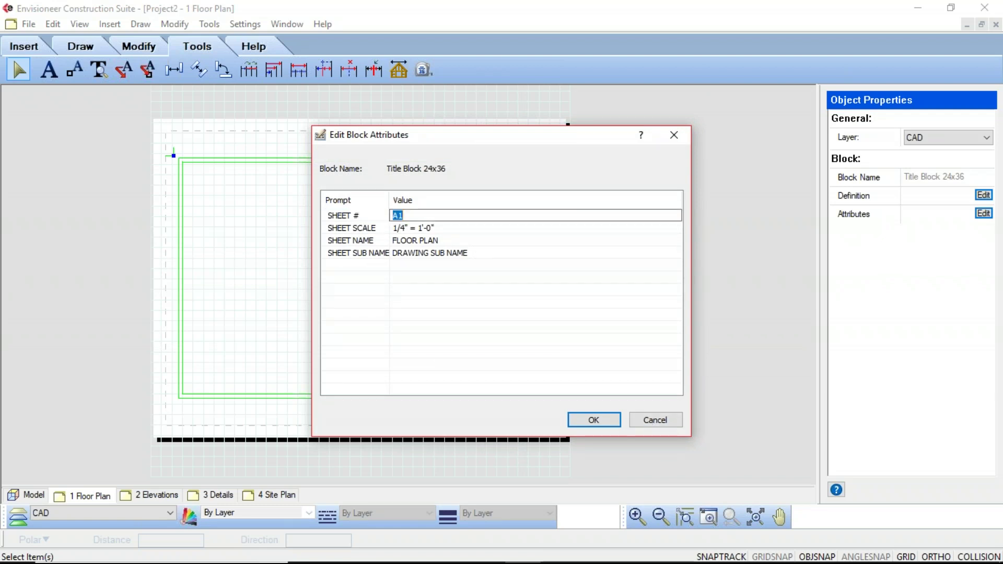
{"action": "type", "text": "A5"}
{"action": "left_click", "coordinate": [444, 242]}
{"action": "type", "text": "RCP"}
{"action": "key", "text": "Return"}
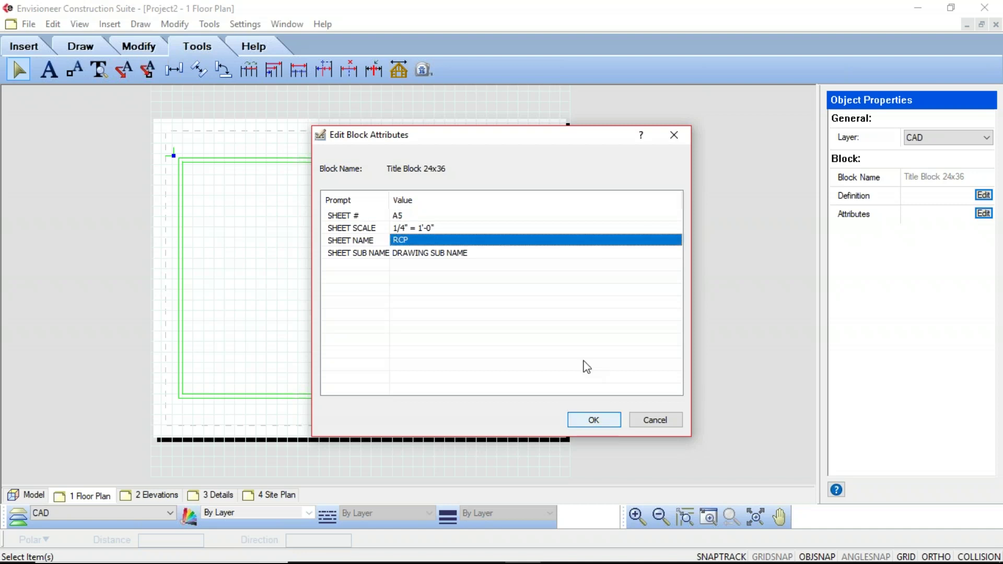
{"action": "left_click", "coordinate": [600, 421]}
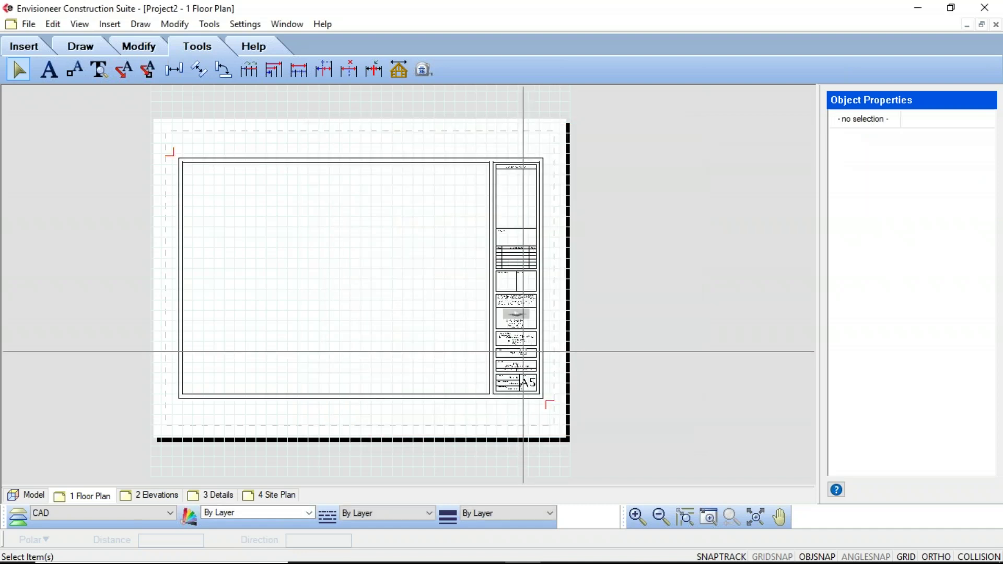
Step: Inspect the sheet number and drawing name in the title blocks of the 1 Floor Plan and 2 Elevations sheets
{"action": "scroll", "coordinate": [523, 351], "scroll_direction": "up", "scroll_amount": 5}
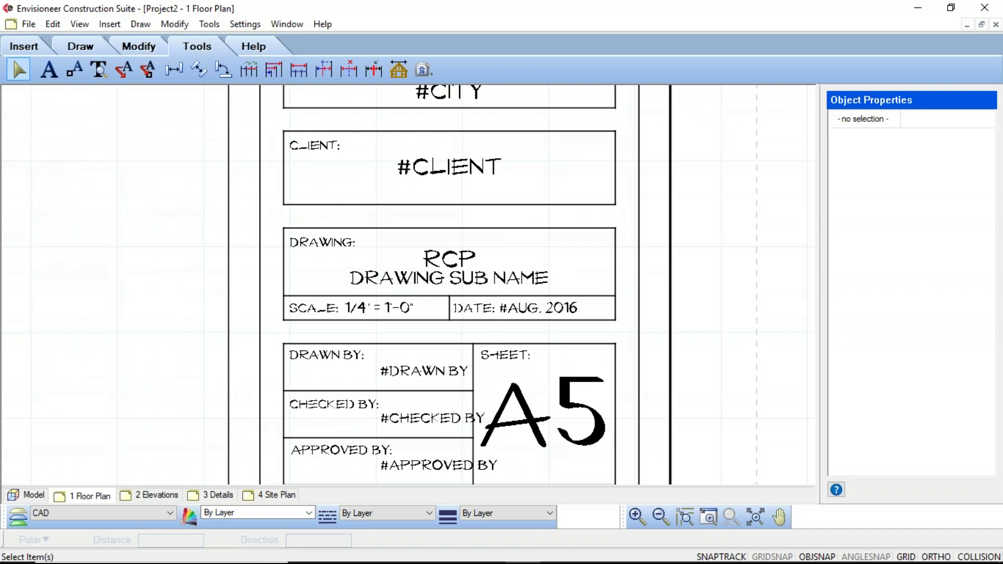
{"action": "middle_click_drag", "start_coordinate": [523, 398], "coordinate": [496, 315]}
{"action": "scroll", "coordinate": [523, 335], "scroll_direction": "down", "scroll_amount": 5}
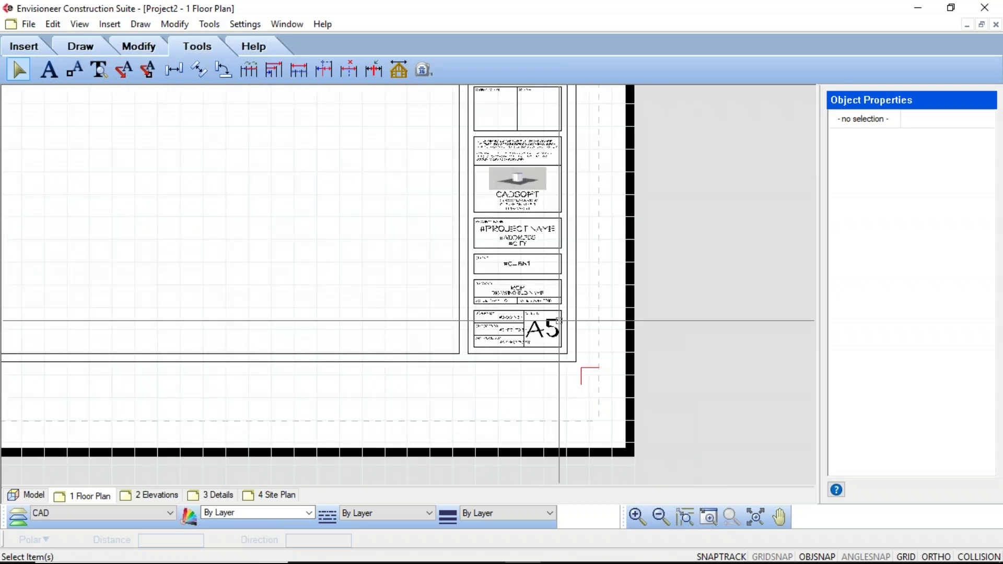
{"action": "middle_click_drag", "start_coordinate": [434, 204], "coordinate": [503, 324]}
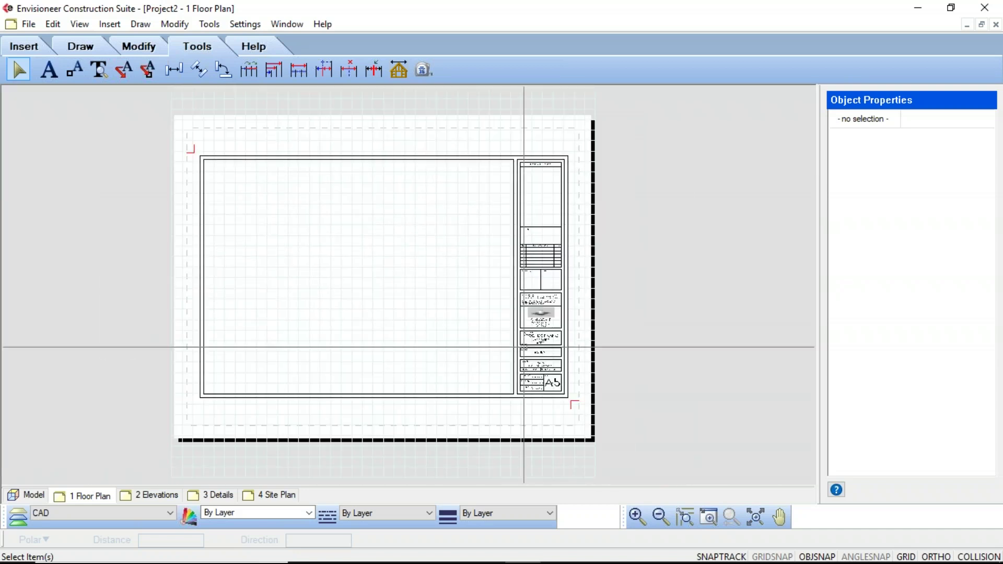
{"action": "left_click", "coordinate": [154, 495]}
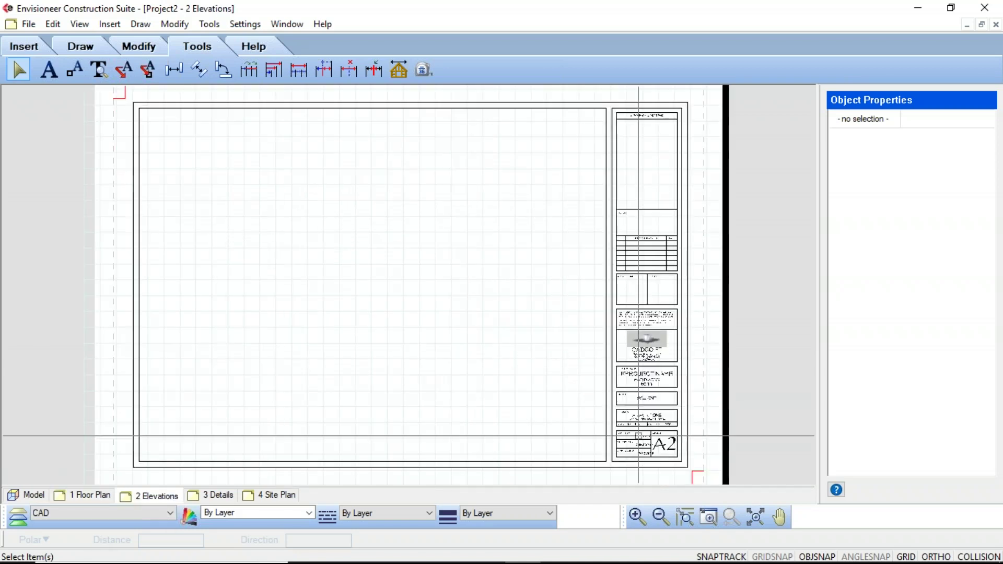
{"action": "scroll", "coordinate": [557, 376], "scroll_direction": "up", "scroll_amount": 3}
{"action": "scroll", "coordinate": [557, 376], "scroll_direction": "up", "scroll_amount": 2}
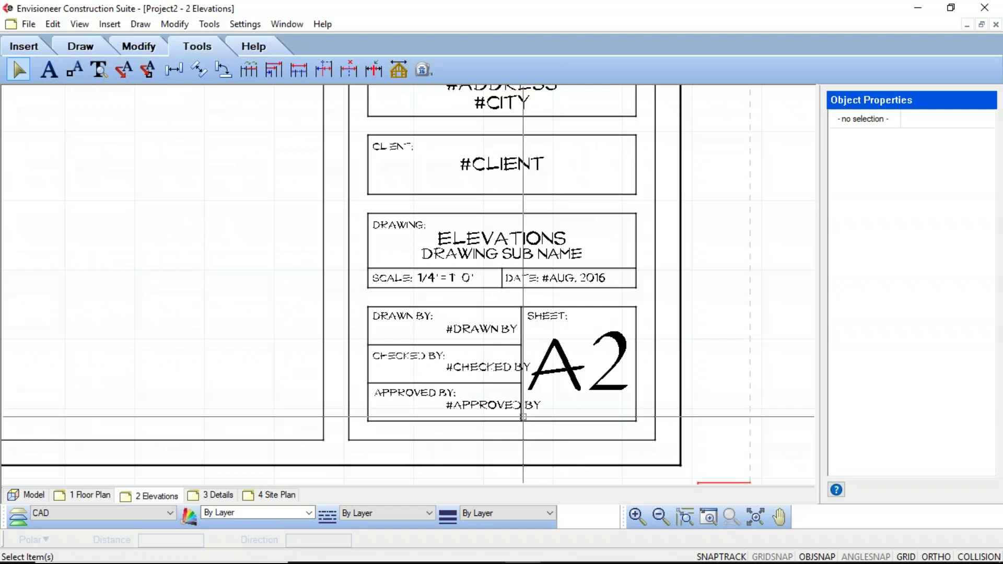
Step: Start inserting a new block attribute on the 1 Floor Plan sheet and give it the tag NAME
{"action": "left_click", "coordinate": [86, 494]}
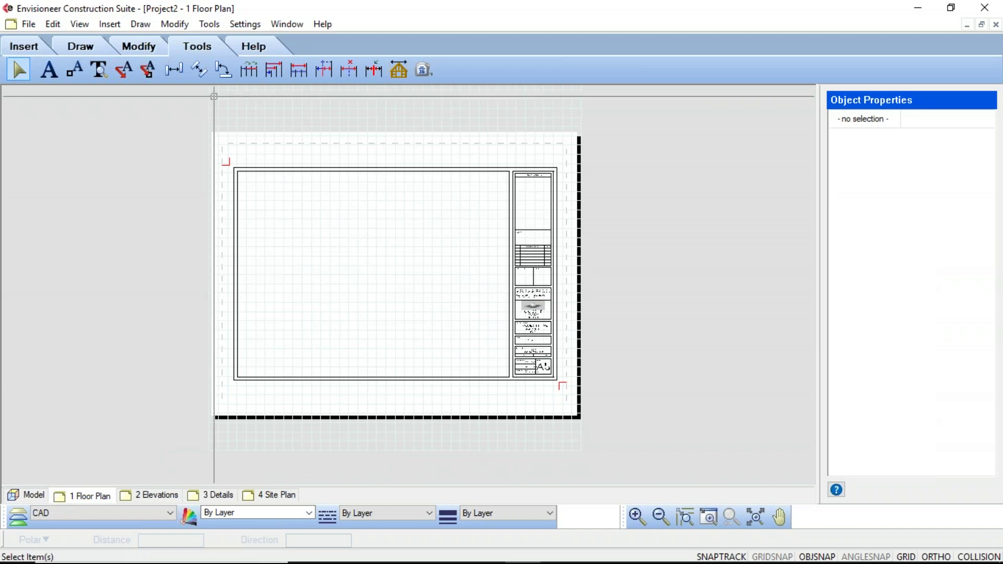
{"action": "left_click", "coordinate": [110, 24]}
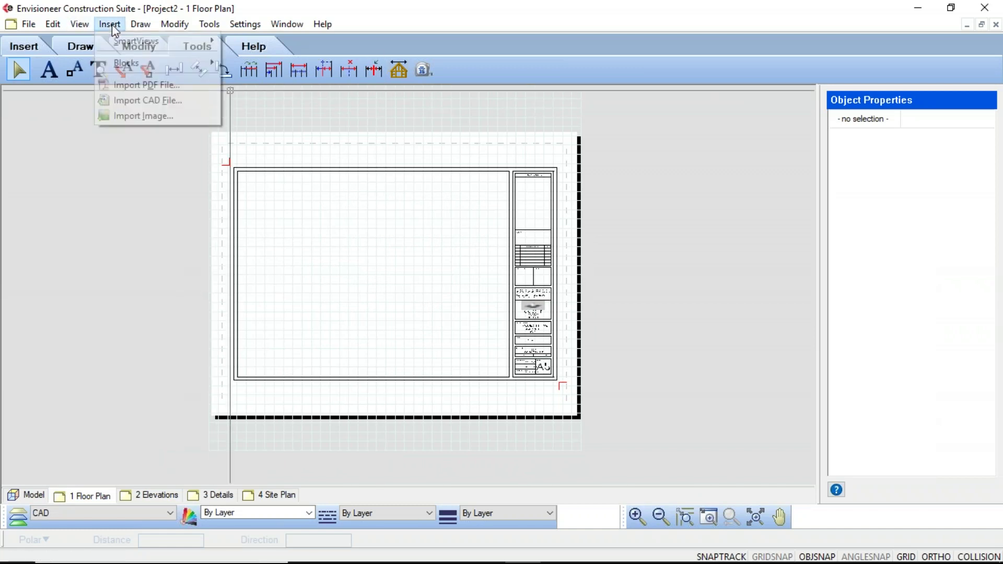
{"action": "mouse_move", "coordinate": [120, 62]}
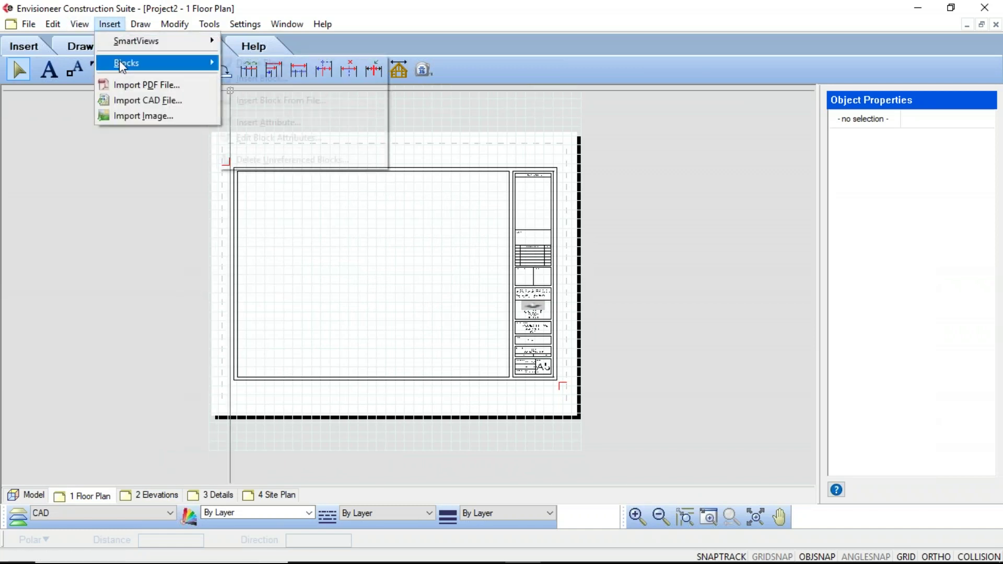
{"action": "left_click", "coordinate": [255, 123]}
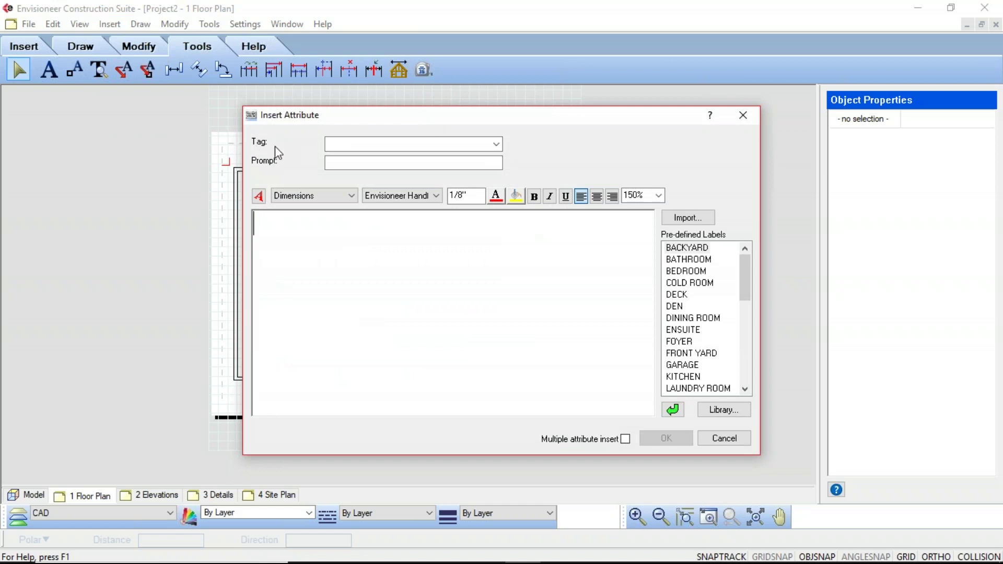
{"action": "left_click", "coordinate": [344, 144]}
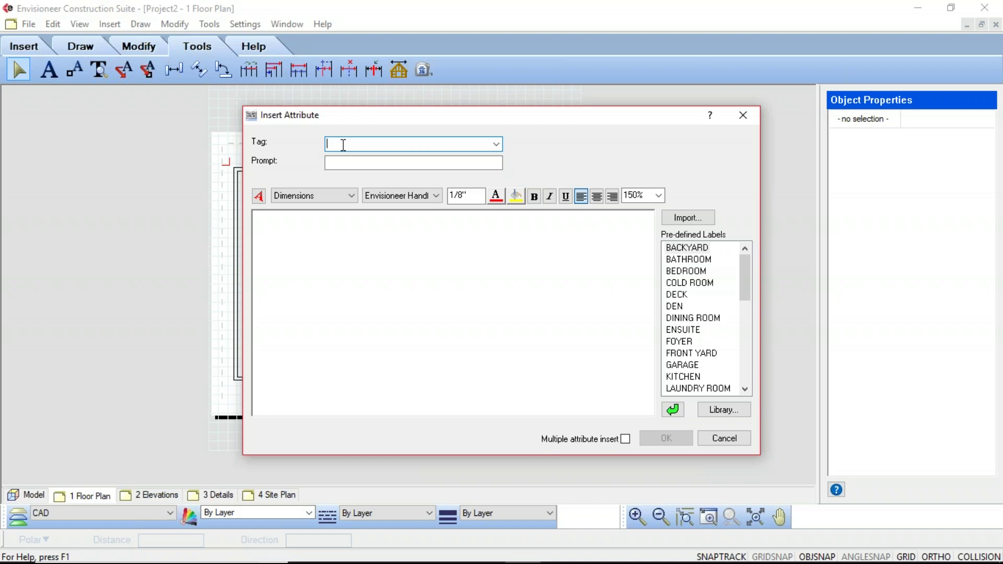
{"action": "type", "text": "r"}
{"action": "key", "text": "BackSpace"}
{"action": "type", "text": "NMAE"}
{"action": "key", "text": "BackSpace"}
{"action": "key", "text": "BackSpace"}
{"action": "key", "text": "BackSpace"}
{"action": "type", "text": "AME"}
Step: Set the attribute's prompt to ENTER YOUR NAME, enter a person's first name as its default text, and accept the attribute
{"action": "left_click", "coordinate": [350, 165]}
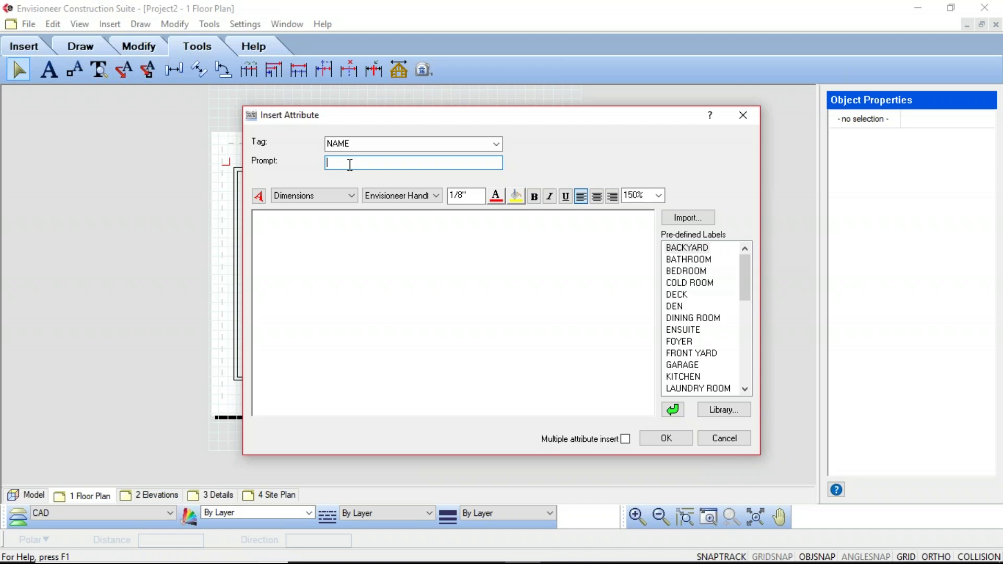
{"action": "type", "text": "ENTER YOUR NAME"}
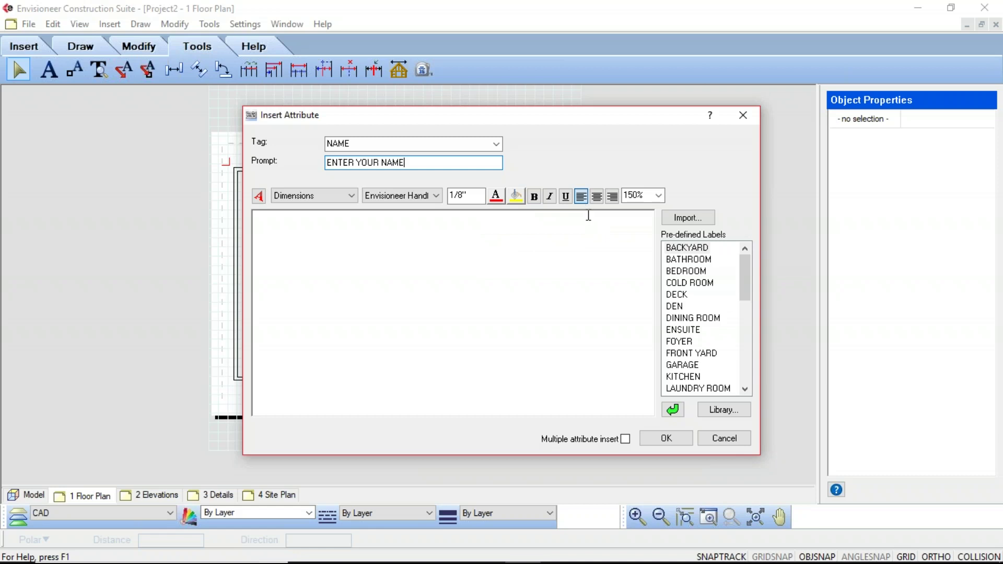
{"action": "left_click", "coordinate": [285, 232]}
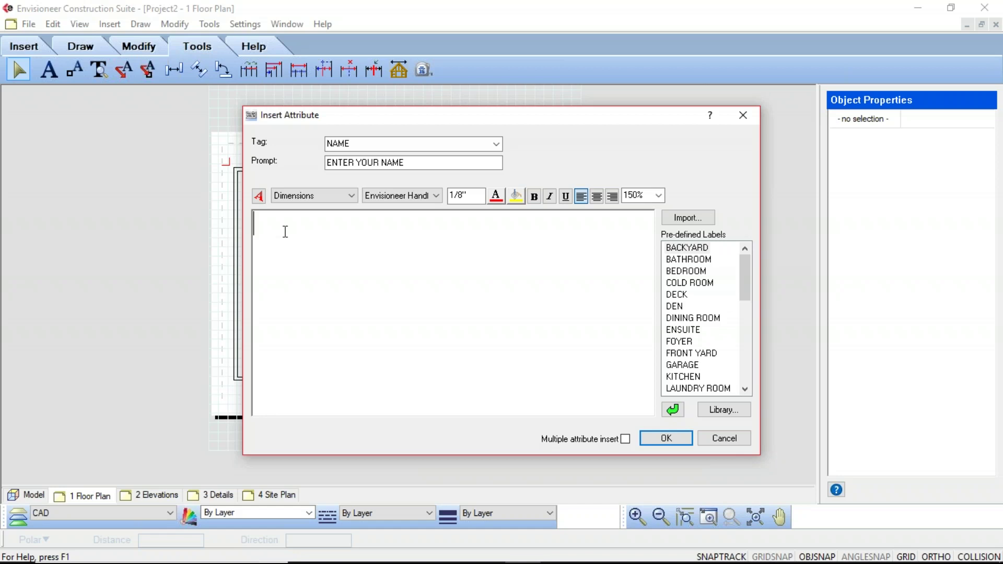
{"action": "type", "text": "NICK"}
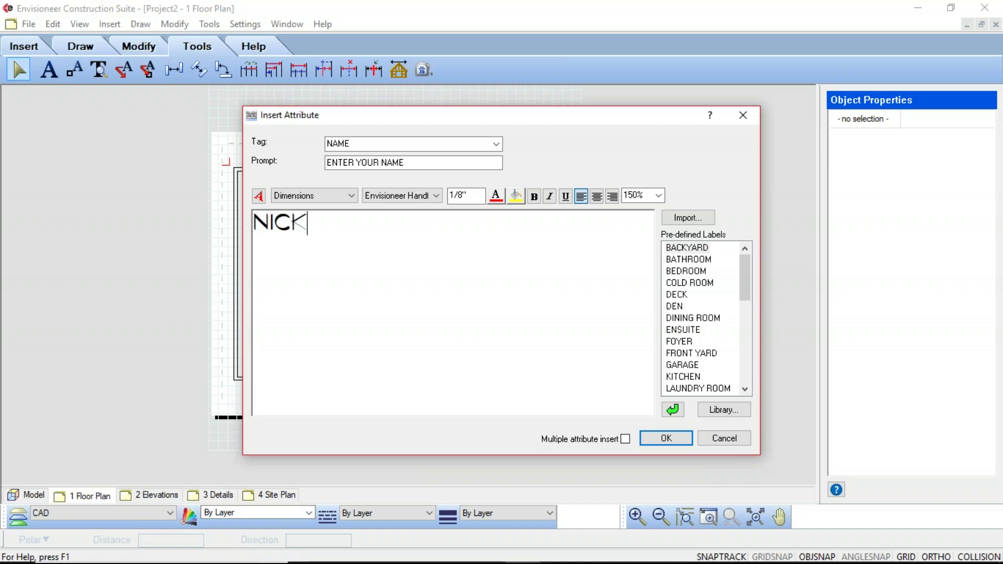
{"action": "left_click", "coordinate": [666, 439]}
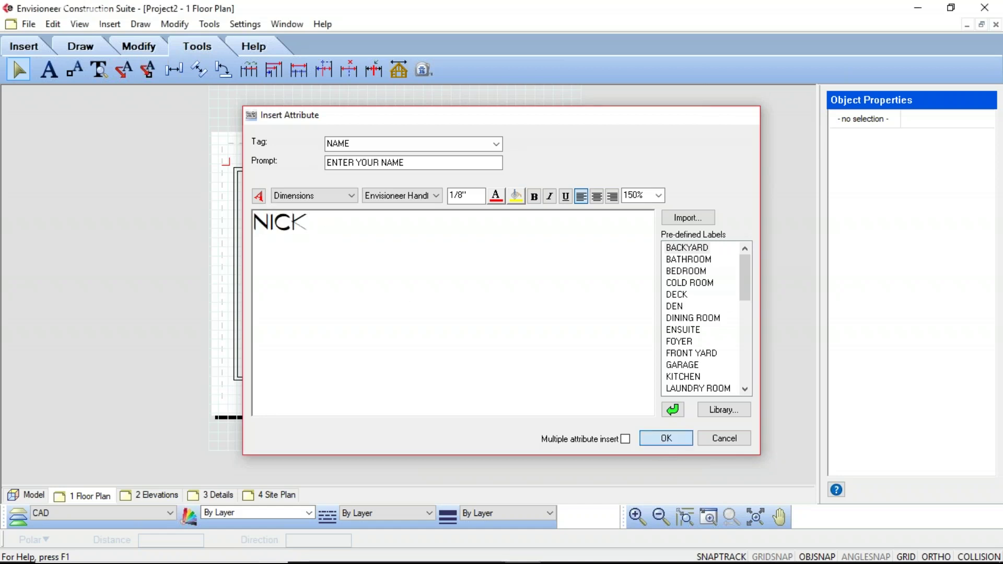
Step: Place the NAME attribute in the open drawing area of the 1 Floor Plan sheet
{"action": "scroll", "coordinate": [377, 257], "scroll_direction": "up", "scroll_amount": 6}
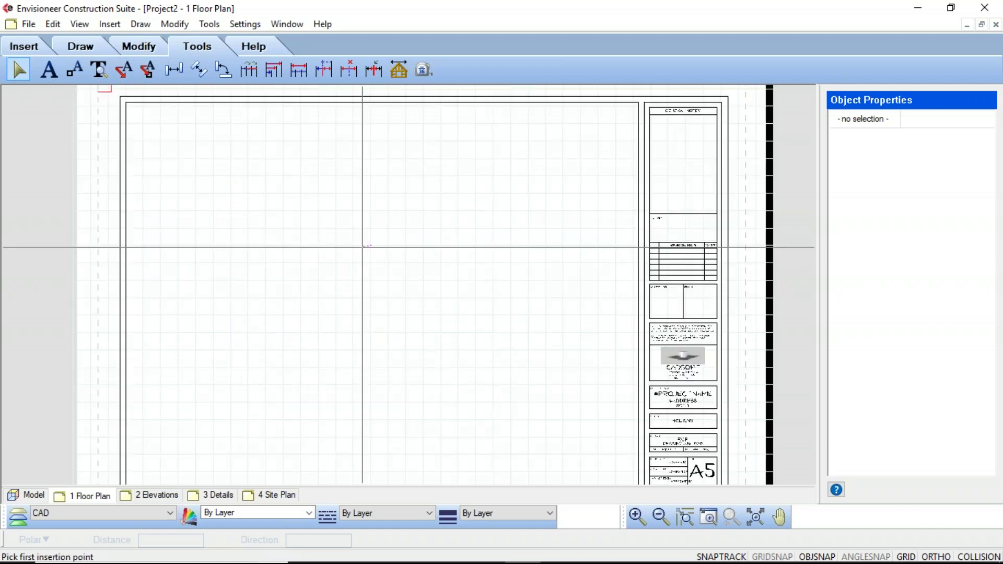
{"action": "left_click", "coordinate": [348, 256]}
{"action": "scroll", "coordinate": [349, 256], "scroll_direction": "up", "scroll_amount": 3}
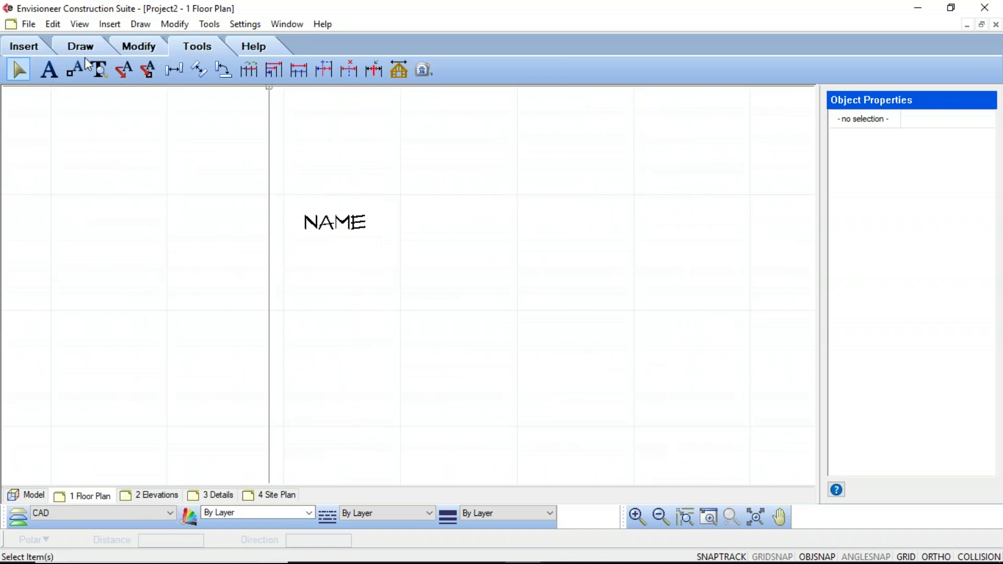
Step: Draw a rectangle about 17'-4" across its diagonal around and below the NAME attribute
{"action": "left_click", "coordinate": [89, 52]}
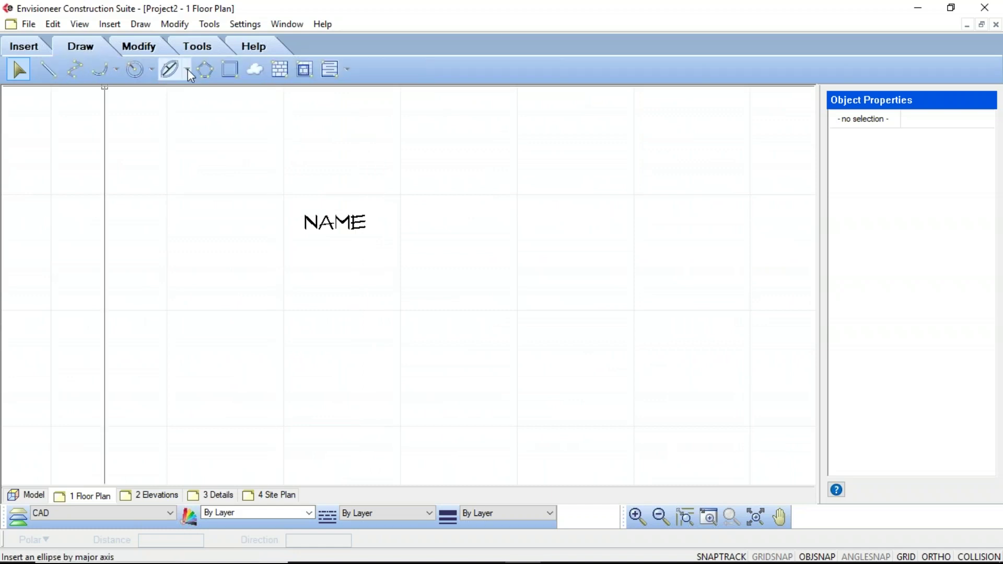
{"action": "left_click", "coordinate": [230, 71]}
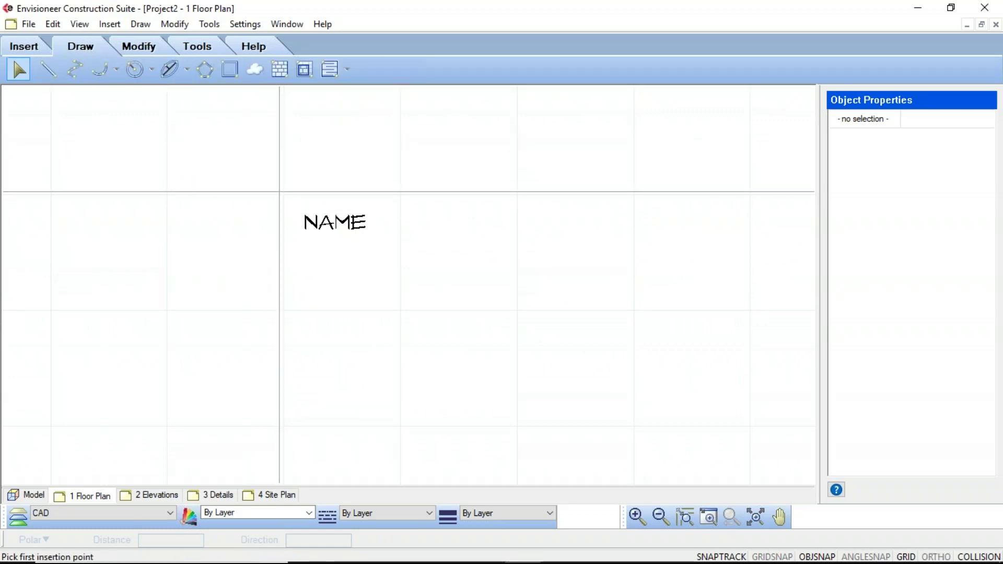
{"action": "left_click", "coordinate": [280, 188]}
{"action": "scroll", "coordinate": [392, 272], "scroll_direction": "down", "scroll_amount": 2}
{"action": "scroll", "coordinate": [410, 297], "scroll_direction": "down", "scroll_amount": 2}
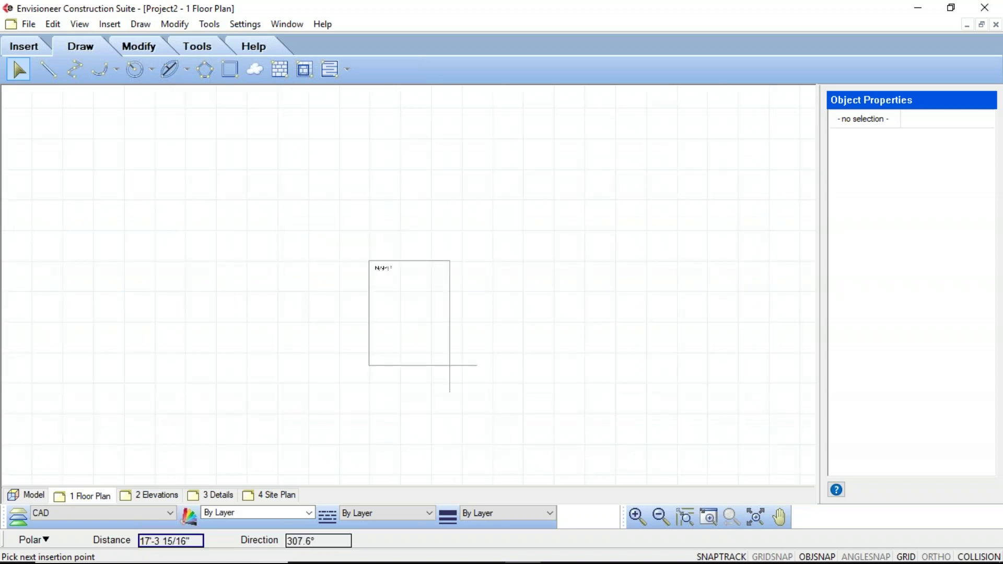
{"action": "left_click", "coordinate": [449, 369]}
{"action": "scroll", "coordinate": [416, 303], "scroll_direction": "up", "scroll_amount": 2}
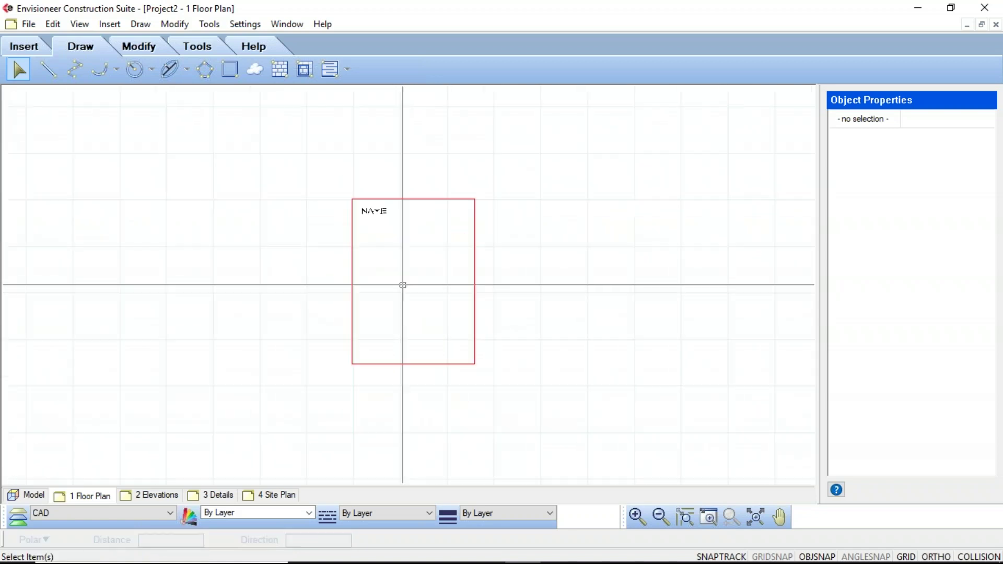
Step: Set the project name in the Project Manager to a person's first name in possessive form followed by HOUSE
{"action": "left_click", "coordinate": [29, 24]}
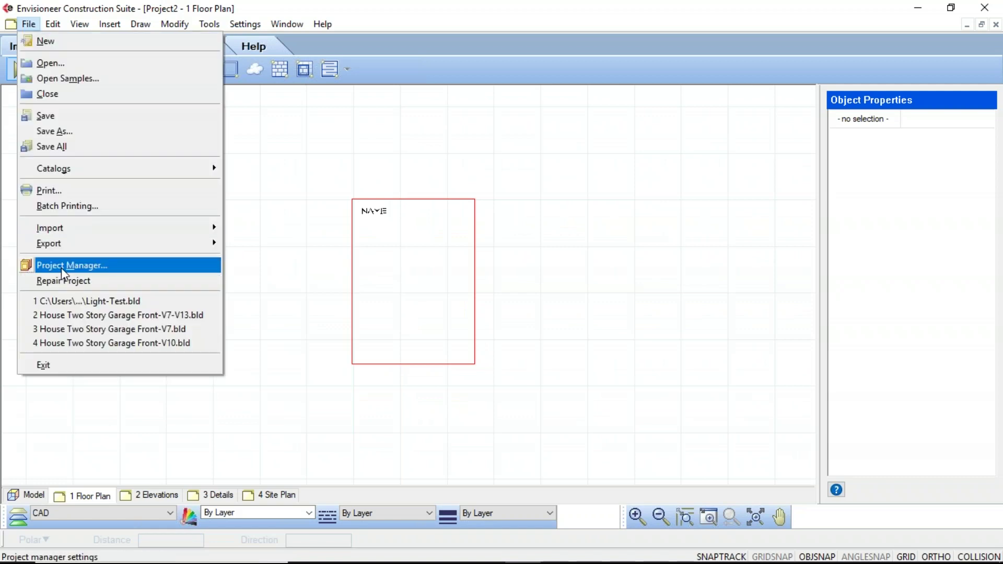
{"action": "left_click", "coordinate": [67, 266]}
{"action": "left_click", "coordinate": [513, 128]}
{"action": "key", "text": "ctrl+a"}
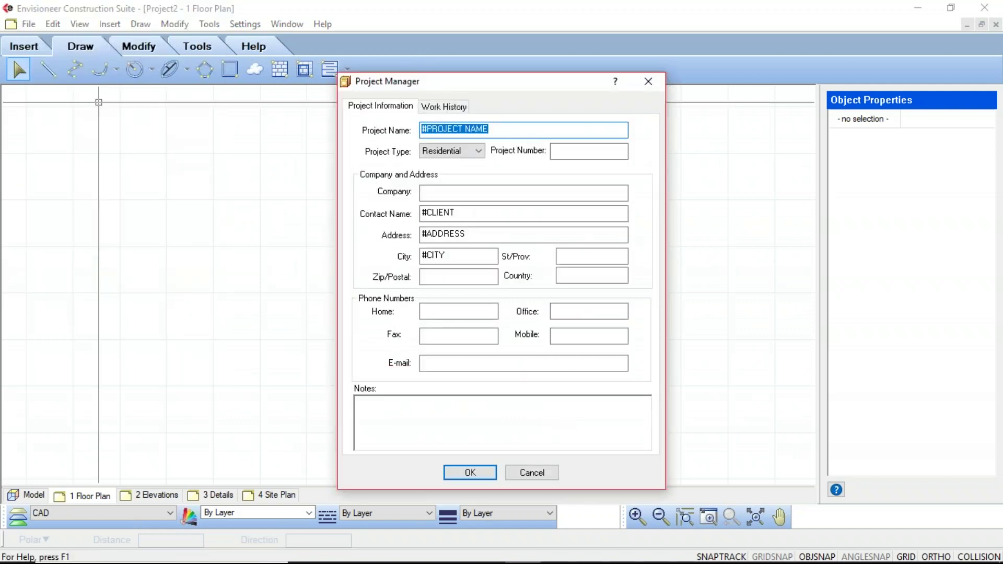
{"action": "type", "text": "DANS"}
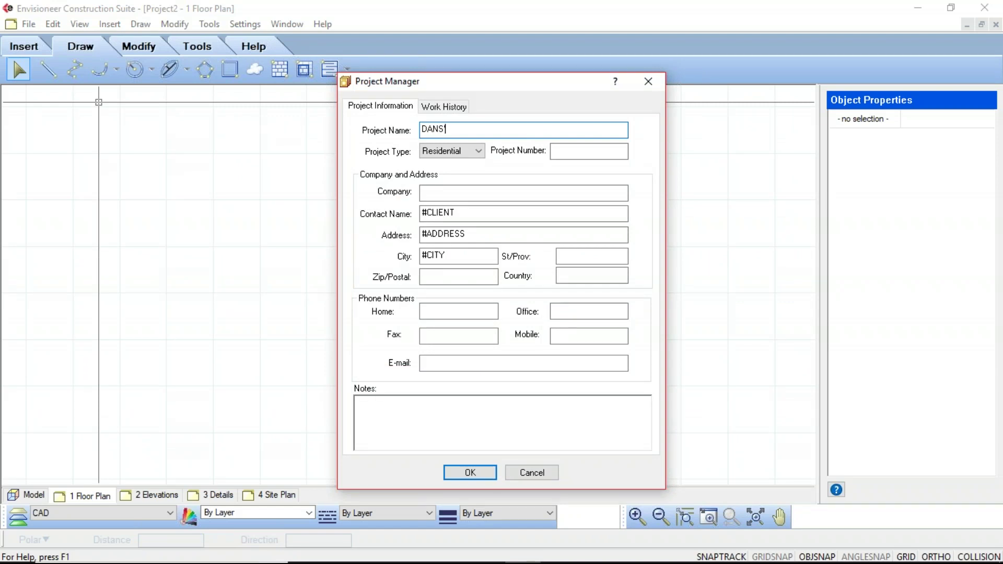
{"action": "key", "text": "BackSpace"}
{"action": "type", "text": "'S HOUSE"}
{"action": "left_click", "coordinate": [470, 472]}
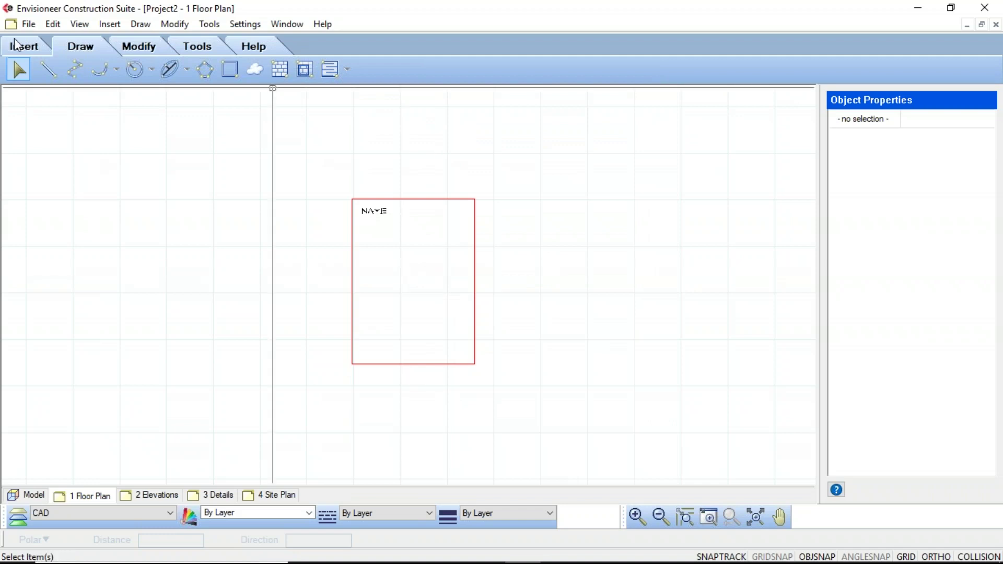
Step: Insert an attribute with the predefined tag $Project_name and place it below NAME inside the rectangle
{"action": "left_click", "coordinate": [110, 24]}
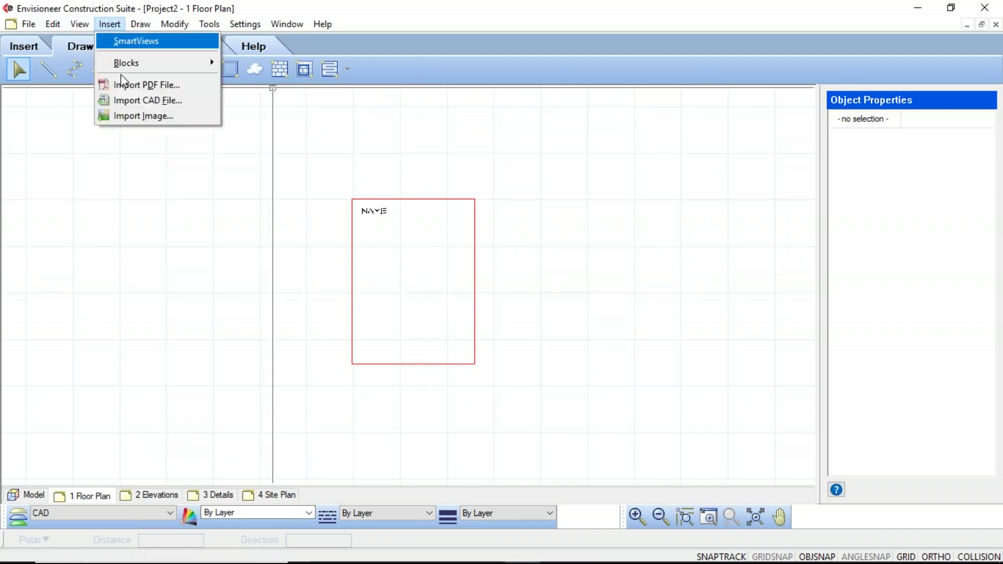
{"action": "mouse_move", "coordinate": [139, 64]}
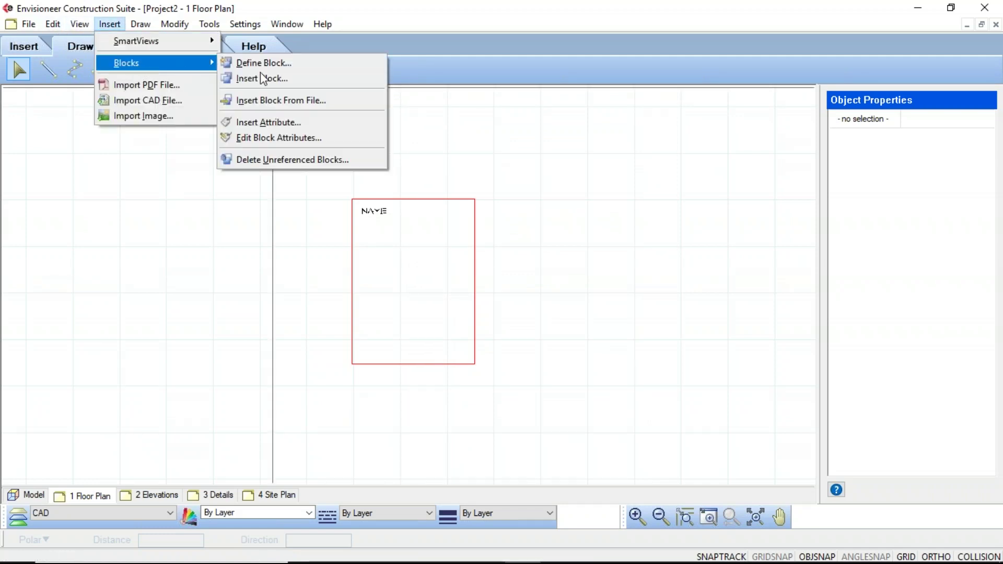
{"action": "left_click", "coordinate": [268, 124]}
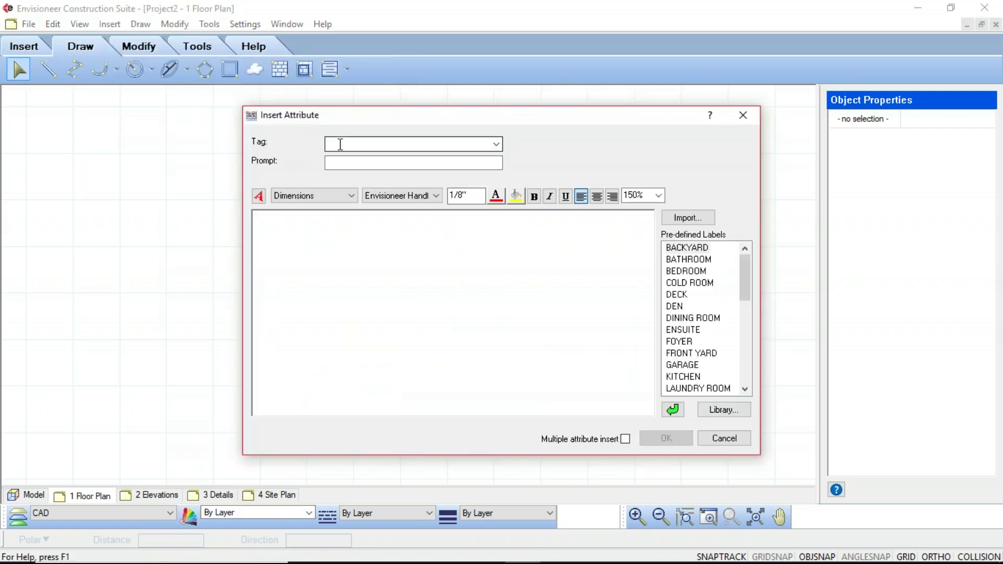
{"action": "left_click", "coordinate": [496, 144]}
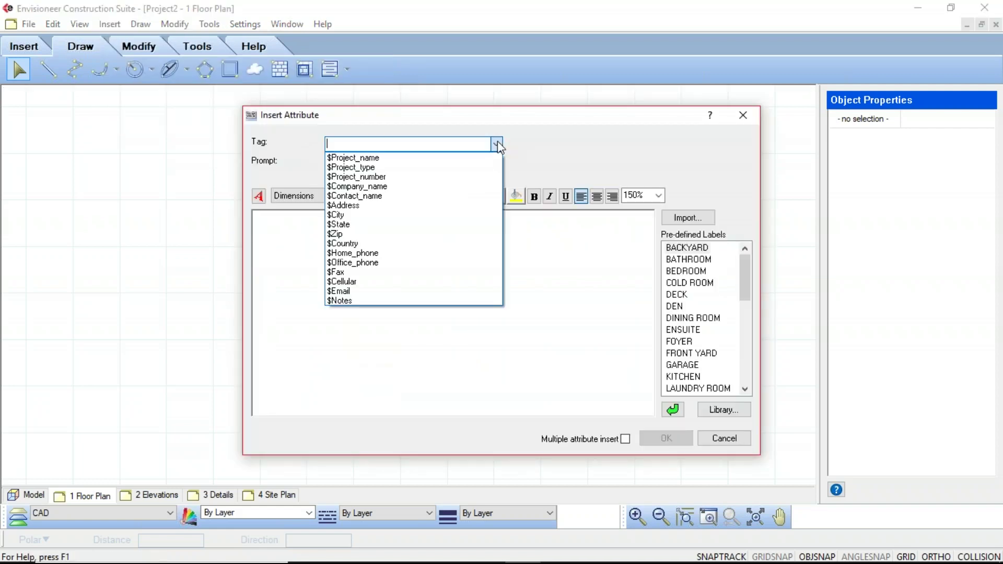
{"action": "left_click", "coordinate": [361, 160]}
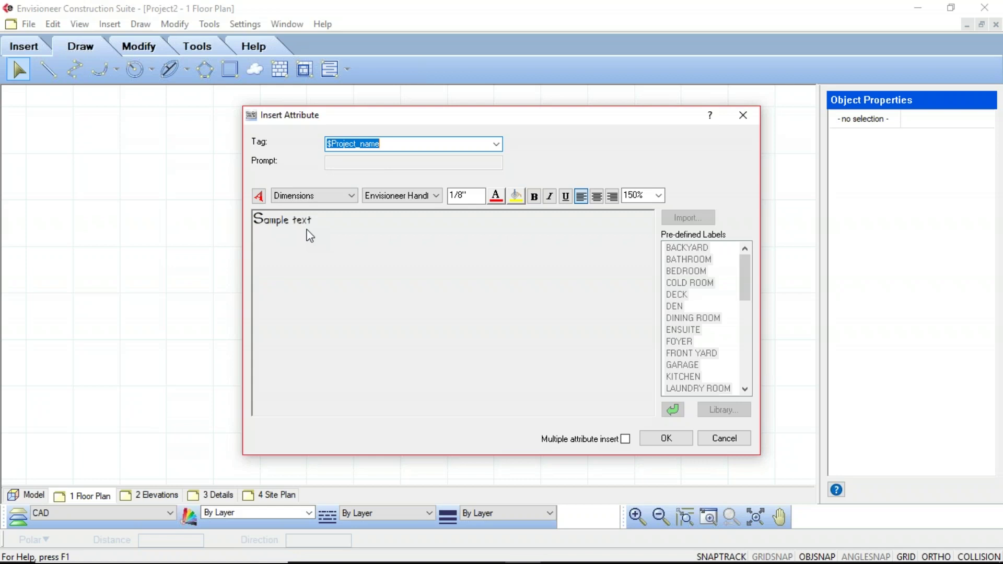
{"action": "left_click", "coordinate": [664, 439]}
{"action": "scroll", "coordinate": [365, 224], "scroll_direction": "up", "scroll_amount": 3}
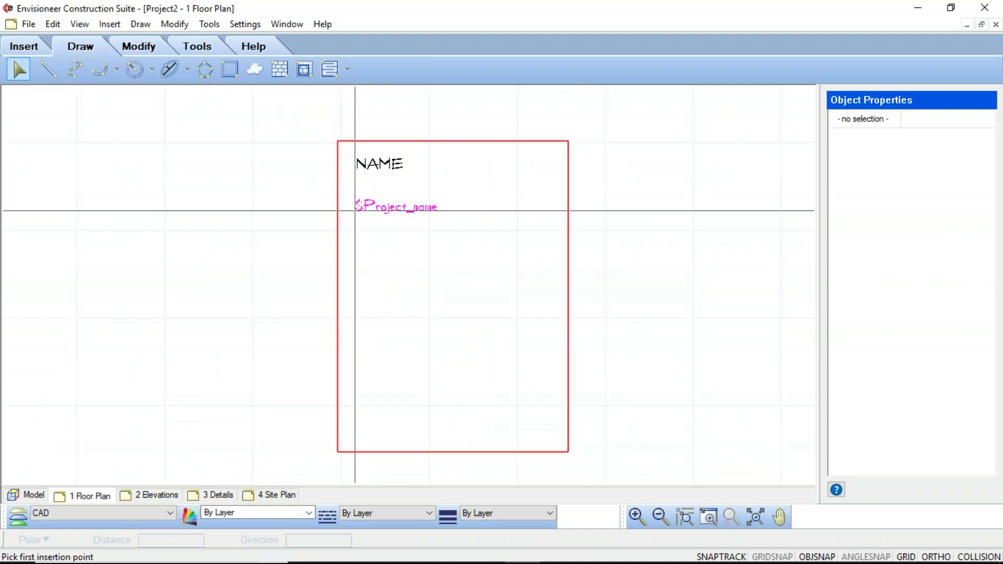
{"action": "left_click", "coordinate": [355, 210]}
{"action": "scroll", "coordinate": [354, 335], "scroll_direction": "down", "scroll_amount": 3}
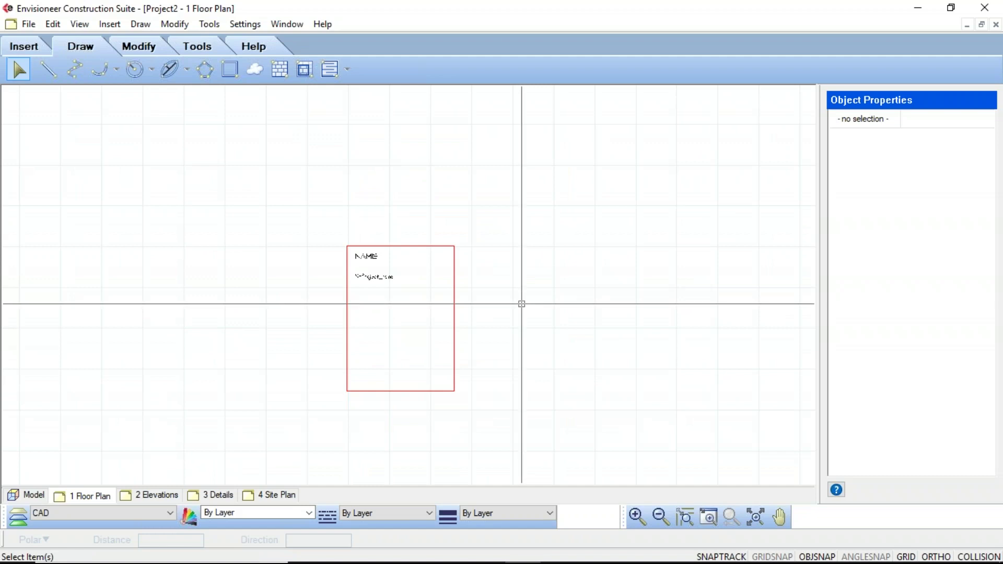
Step: Start defining a block named TEST with its base point at the rectangle's lower-left corner
{"action": "left_click", "coordinate": [24, 46]}
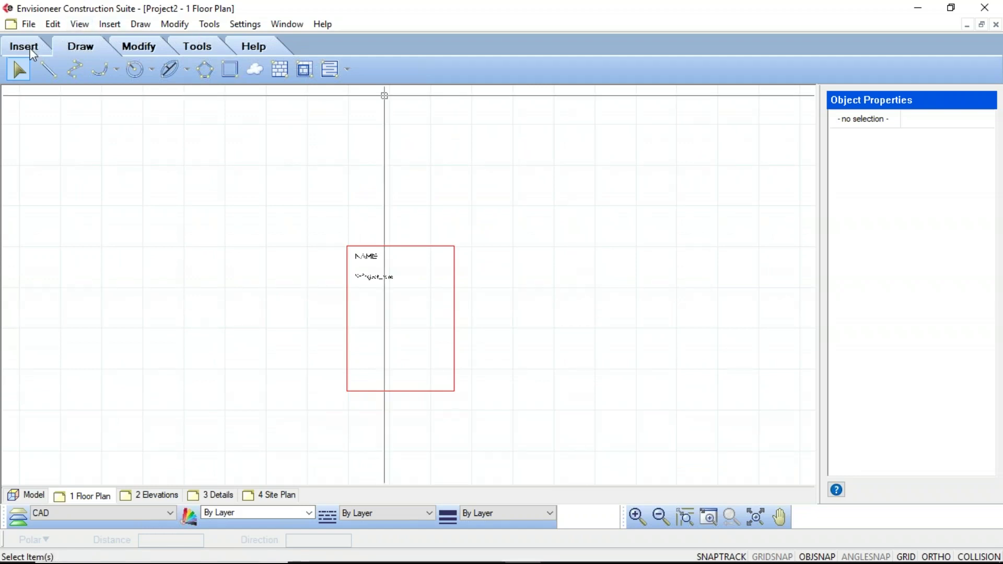
{"action": "left_click", "coordinate": [103, 71]}
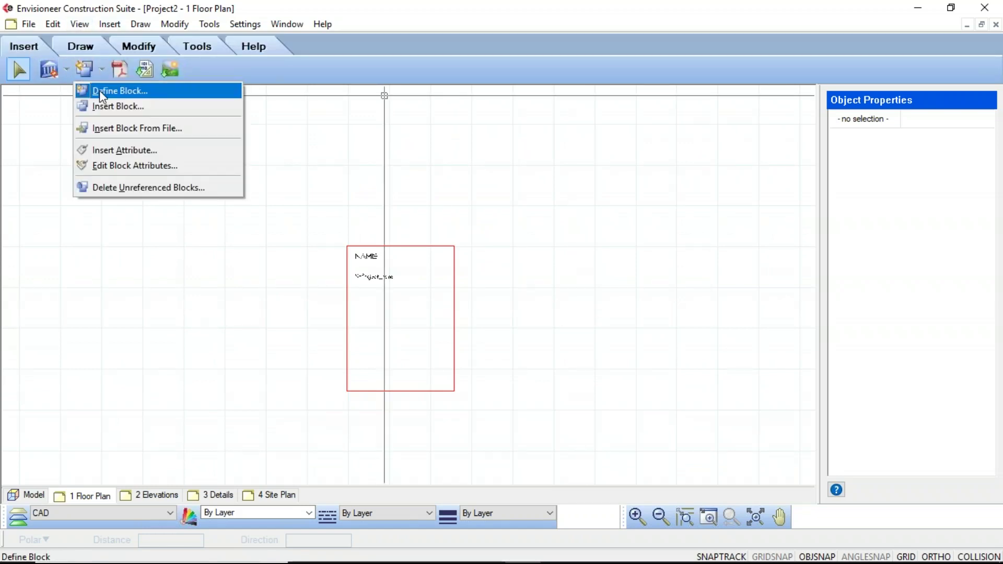
{"action": "left_click", "coordinate": [109, 26]}
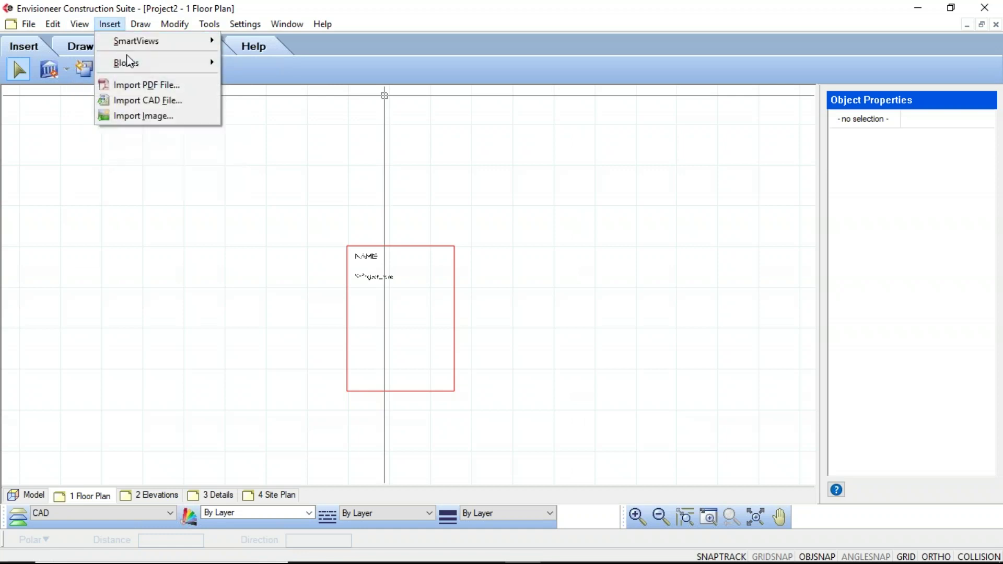
{"action": "mouse_move", "coordinate": [128, 61]}
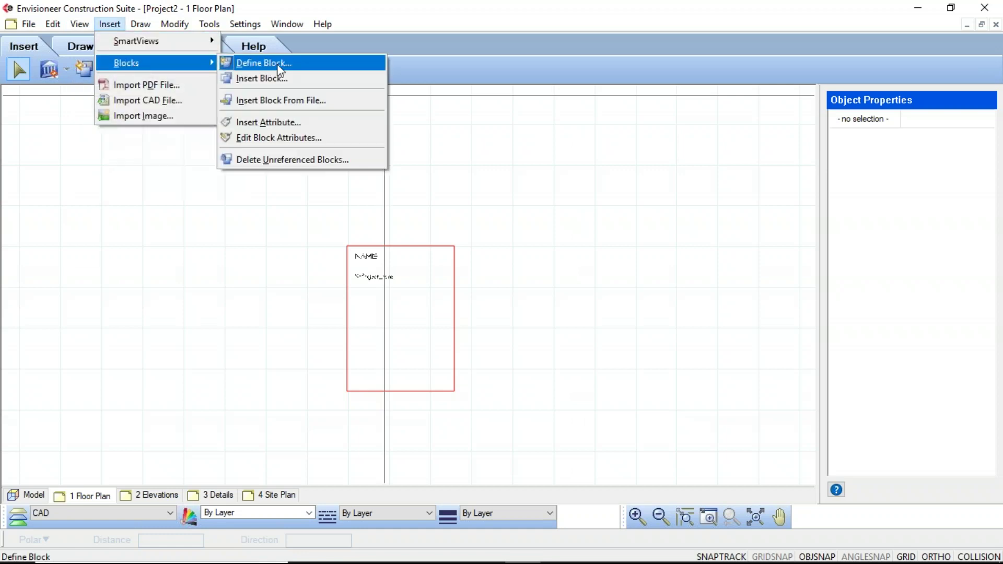
{"action": "left_click", "coordinate": [277, 65]}
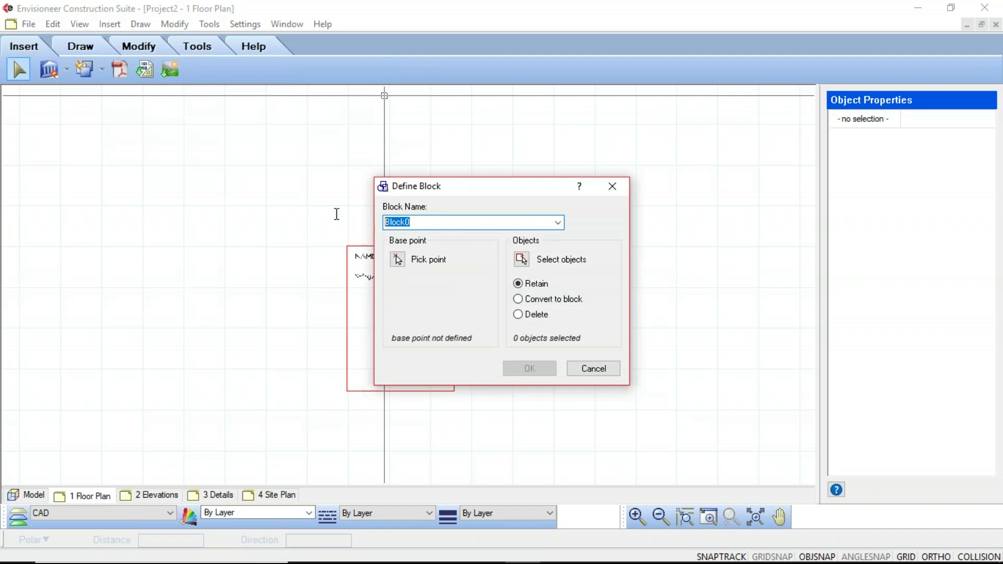
{"action": "type", "text": "TEST"}
{"action": "left_click", "coordinate": [397, 259]}
{"action": "left_click", "coordinate": [347, 390]}
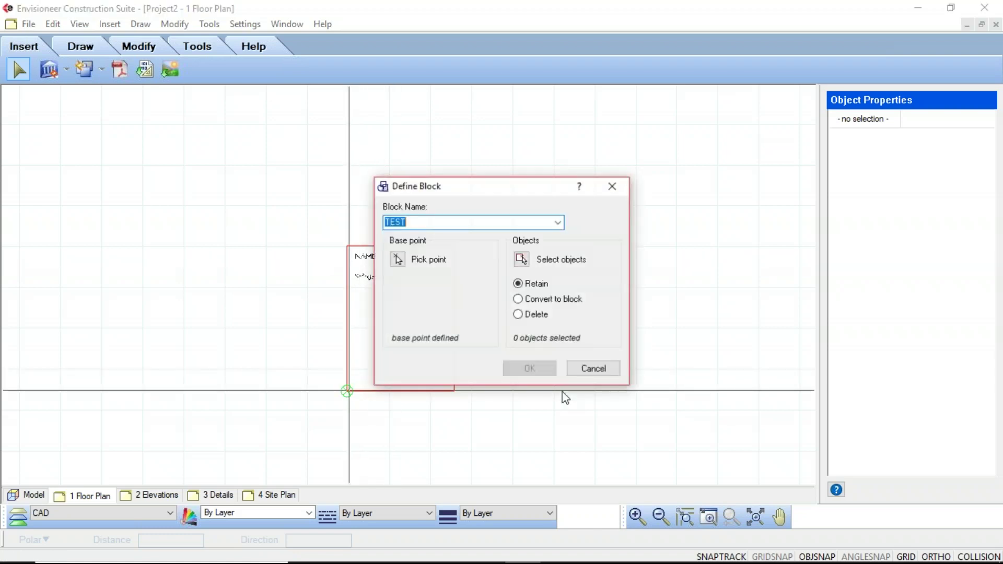
Step: Select the rectangle and both attributes as the objects of the TEST block
{"action": "left_click_drag", "start_coordinate": [496, 186], "coordinate": [622, 156]}
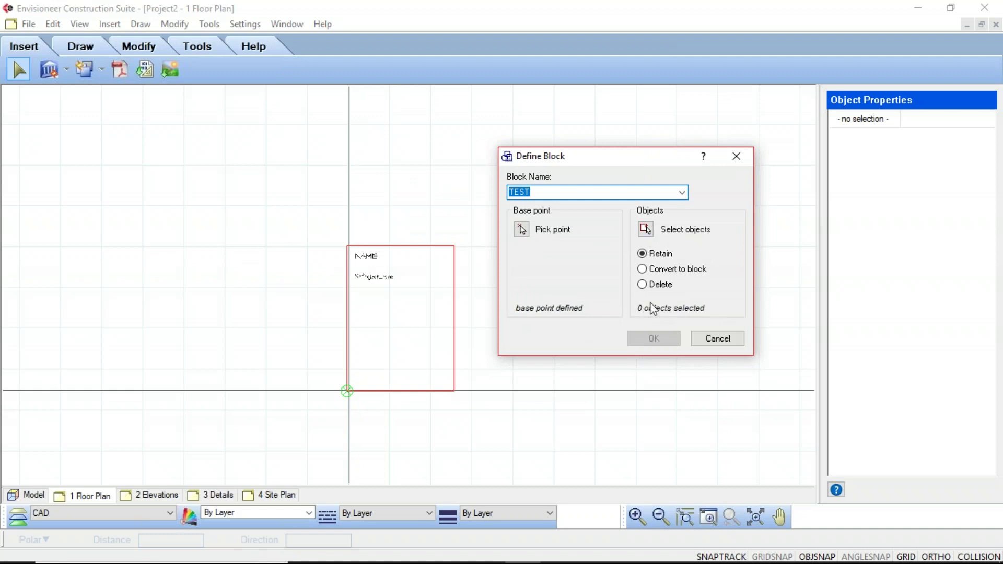
{"action": "left_click", "coordinate": [646, 230]}
{"action": "left_click_drag", "start_coordinate": [495, 430], "coordinate": [304, 203]}
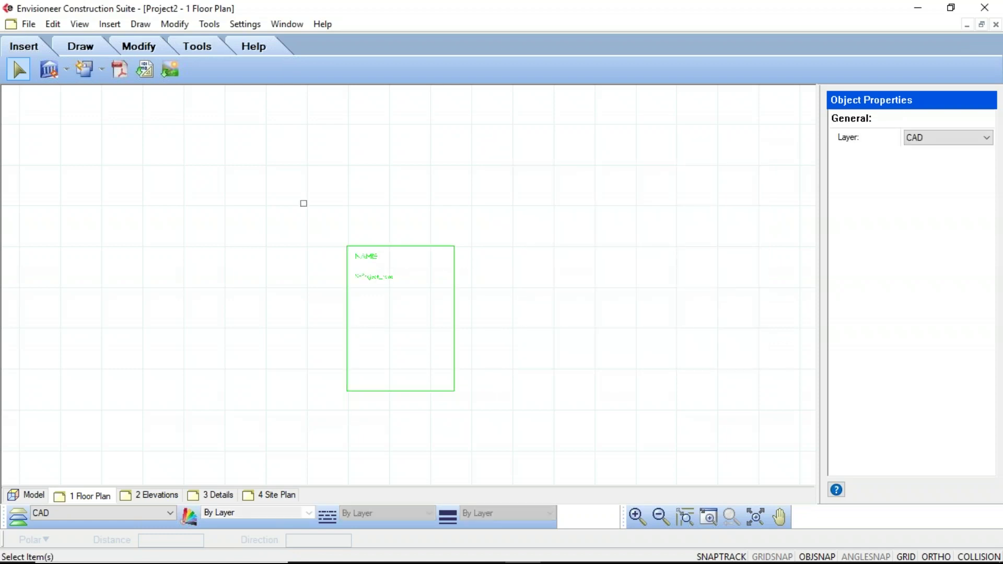
{"action": "key", "text": "Return"}
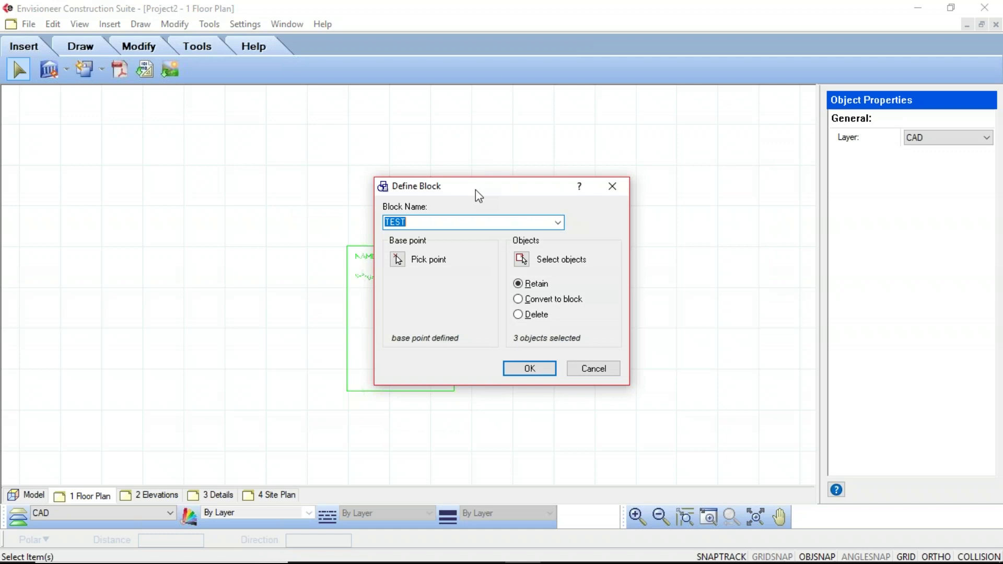
Step: Create the TEST block with the Convert to block option and accept its default attribute values
{"action": "left_click_drag", "start_coordinate": [523, 189], "coordinate": [620, 188]}
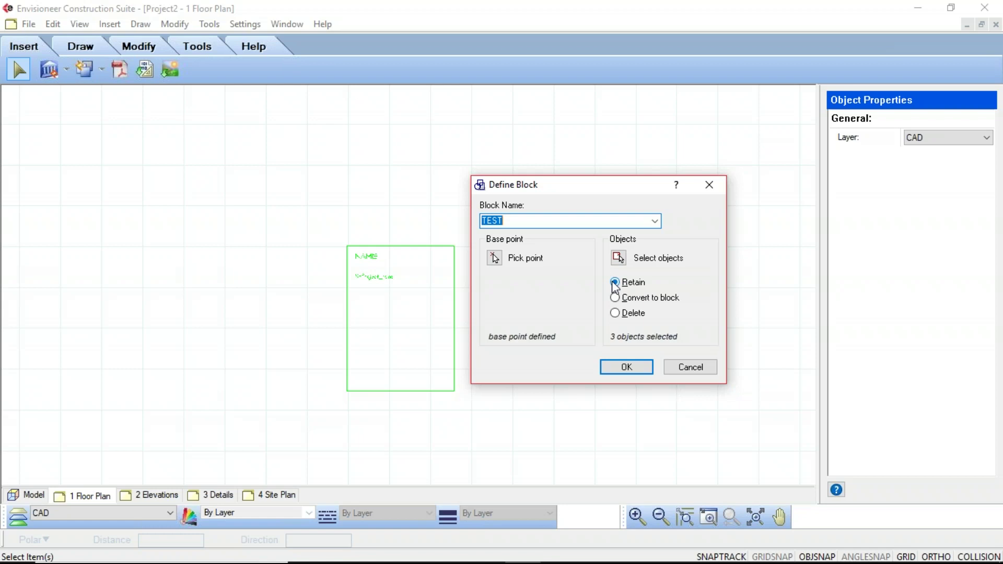
{"action": "left_click", "coordinate": [616, 298]}
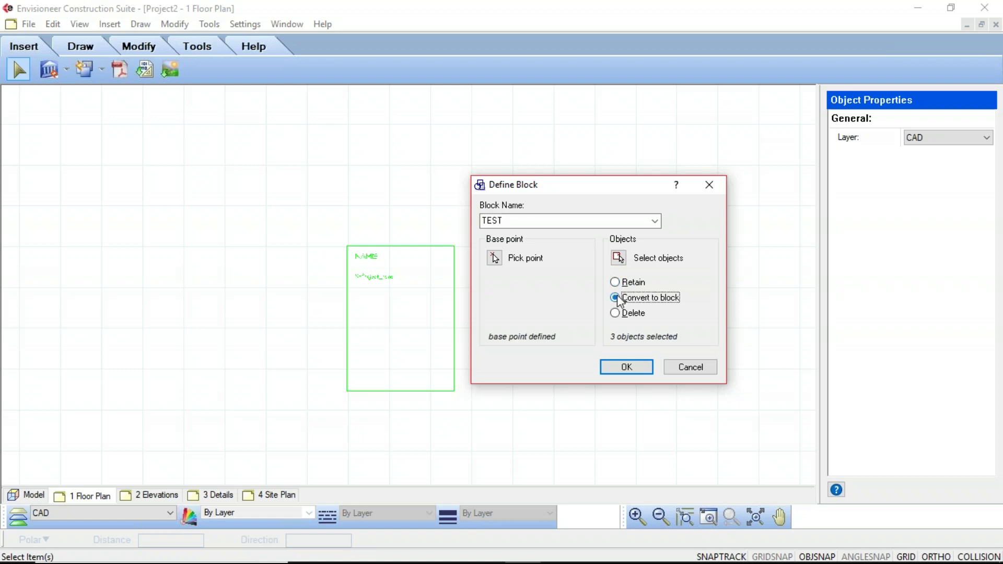
{"action": "left_click", "coordinate": [621, 314]}
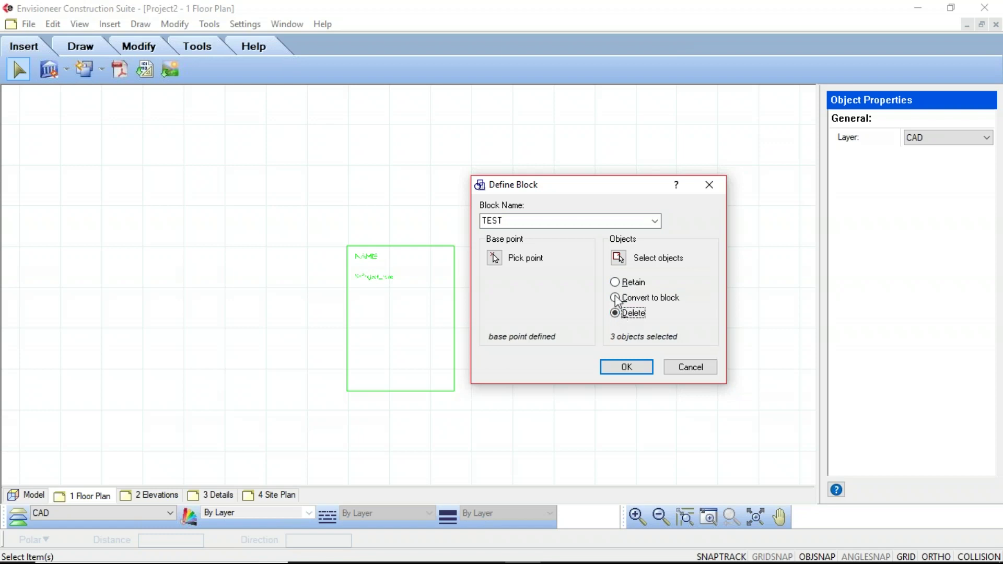
{"action": "left_click", "coordinate": [616, 296]}
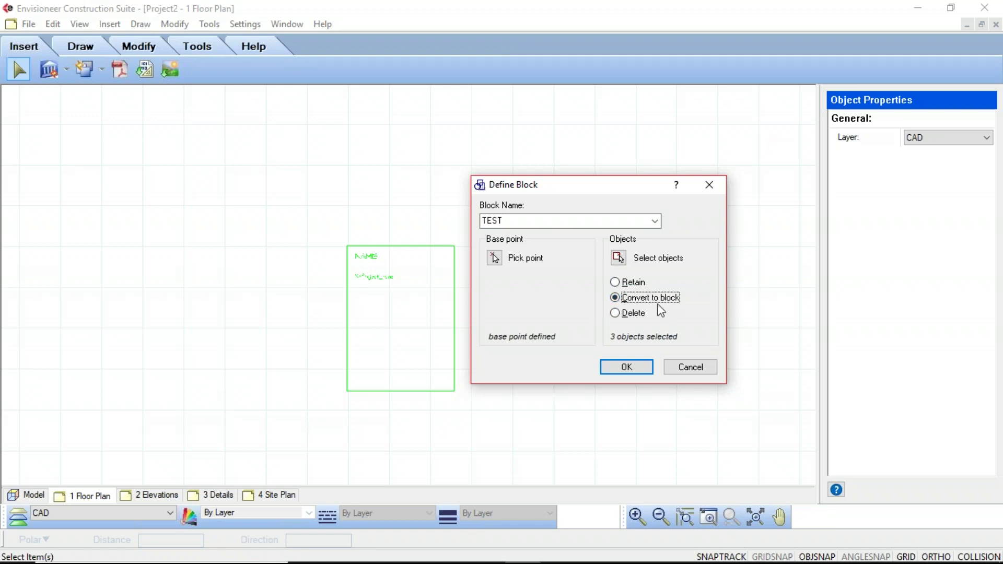
{"action": "left_click", "coordinate": [626, 367]}
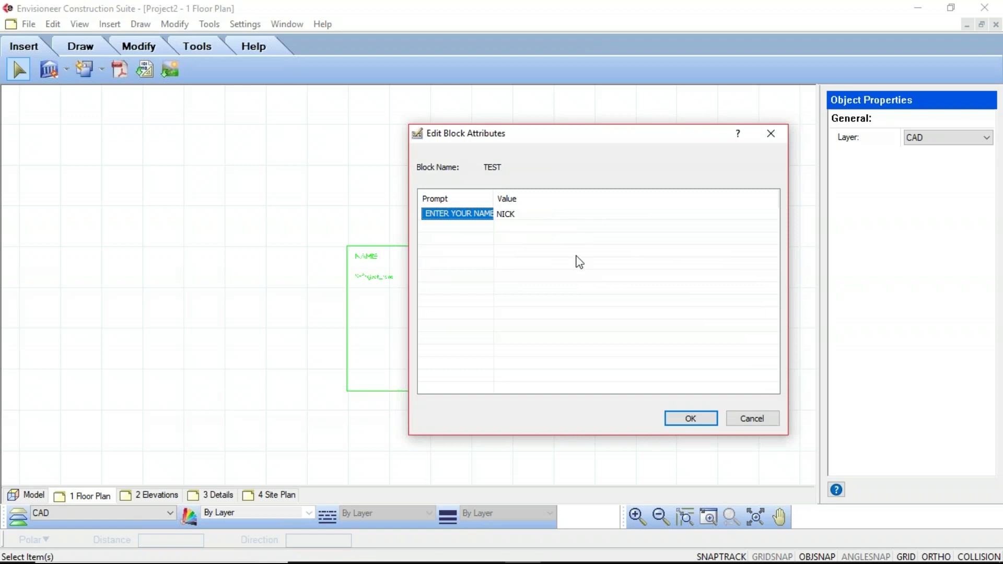
{"action": "left_click", "coordinate": [691, 419]}
Step: Examine the name and project name texts displayed in the TEST block
{"action": "scroll", "coordinate": [481, 300], "scroll_direction": "up", "scroll_amount": 3}
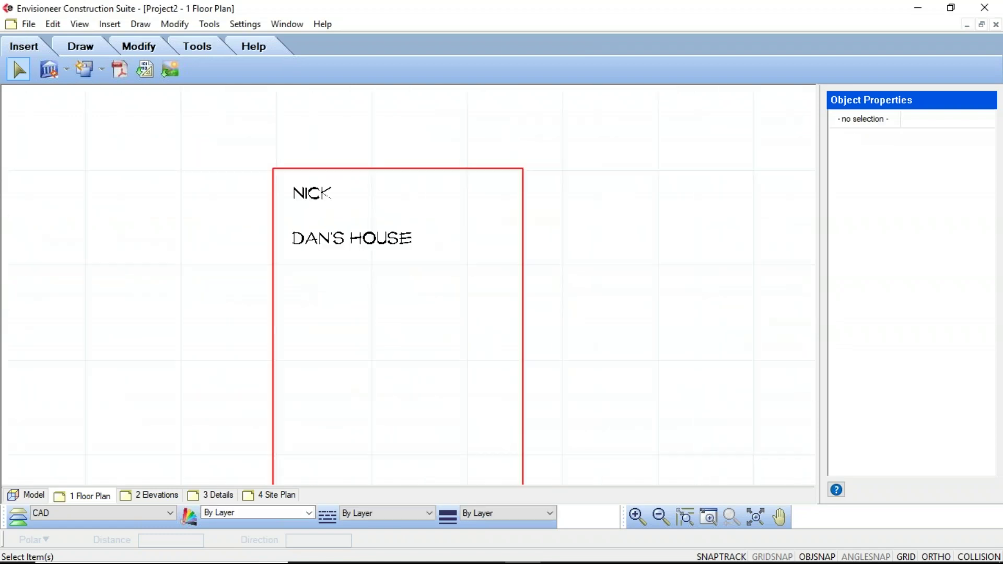
{"action": "scroll", "coordinate": [304, 235], "scroll_direction": "down", "scroll_amount": 1}
{"action": "scroll", "coordinate": [314, 251], "scroll_direction": "up", "scroll_amount": 1}
{"action": "middle_click_drag", "start_coordinate": [325, 251], "coordinate": [400, 243]}
{"action": "scroll", "coordinate": [359, 211], "scroll_direction": "down", "scroll_amount": 1}
{"action": "scroll", "coordinate": [372, 238], "scroll_direction": "up", "scroll_amount": 1}
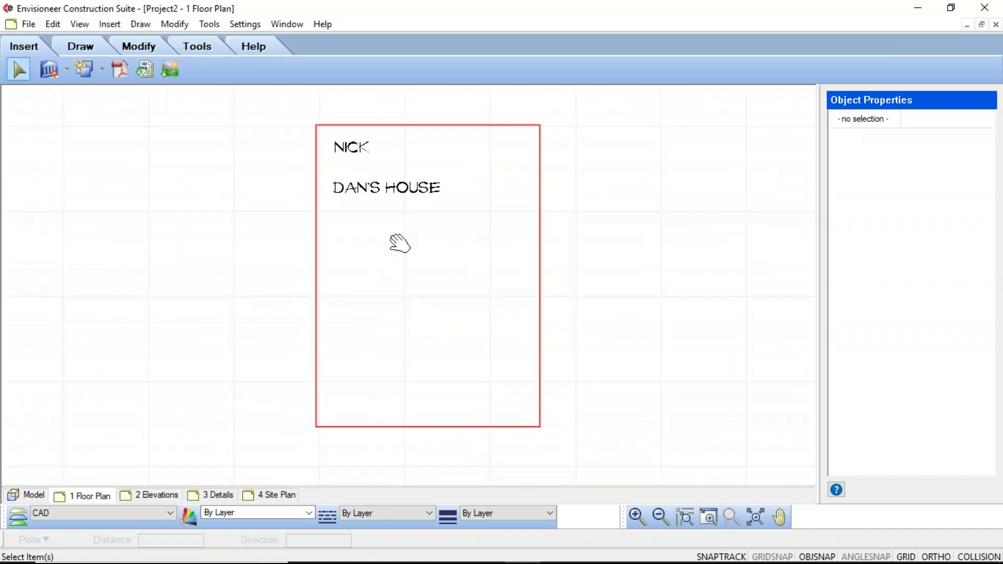